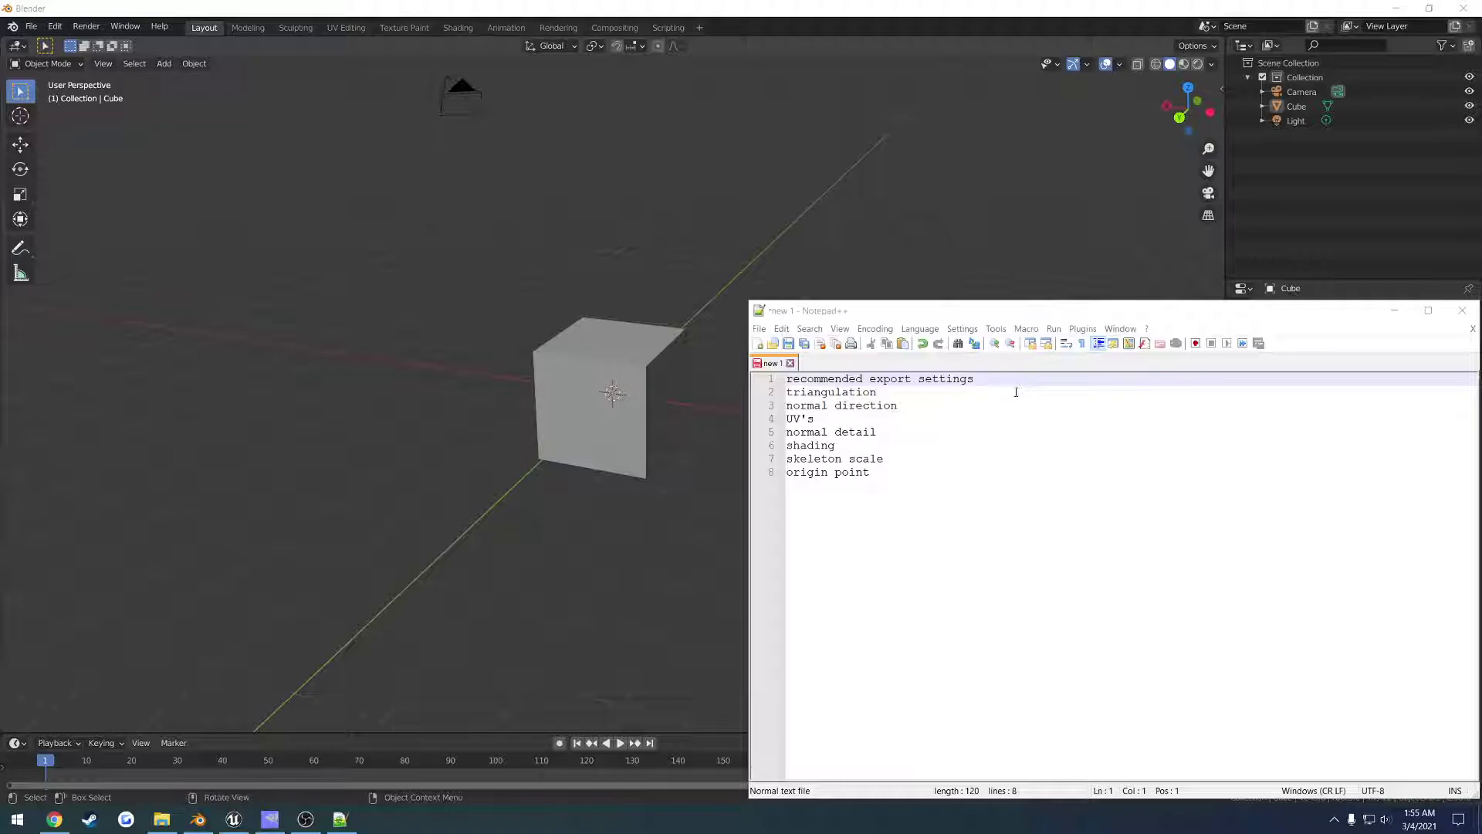
# Highlight the recommended export settings heading in Notepad++, then select the cube in Blender and orbit the view
pyautogui.click(1016, 392)
pyautogui.moveTo(975, 378); pyautogui.dragTo(786, 379)
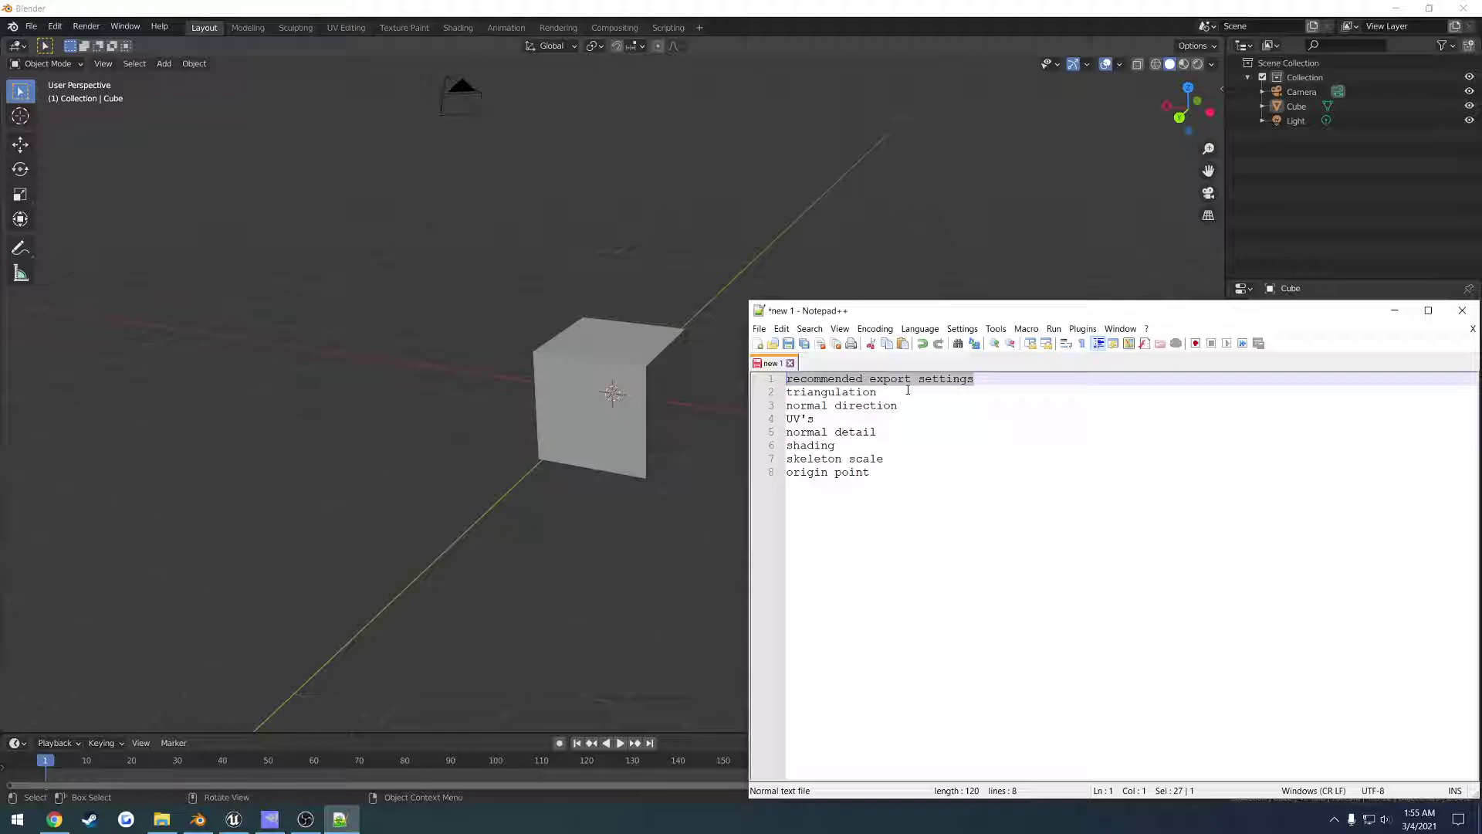
pyautogui.click(623, 369)
pyautogui.moveTo(599, 386); pyautogui.dragTo(644, 359, button='middle')
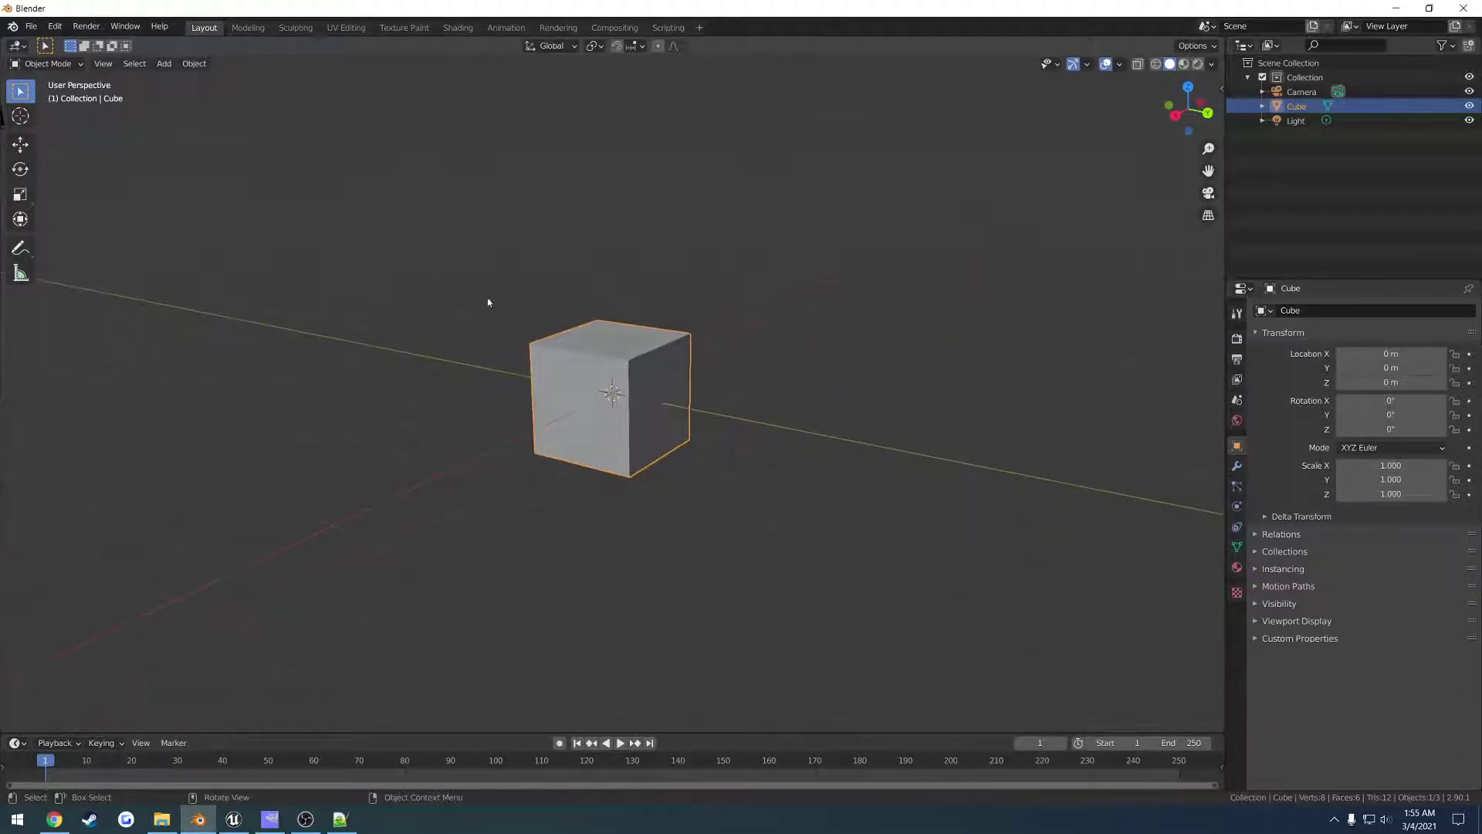
# Start an FBX export and browse to Desktop > Blender Example Tut
pyautogui.click(31, 25)
pyautogui.moveTo(92, 235)
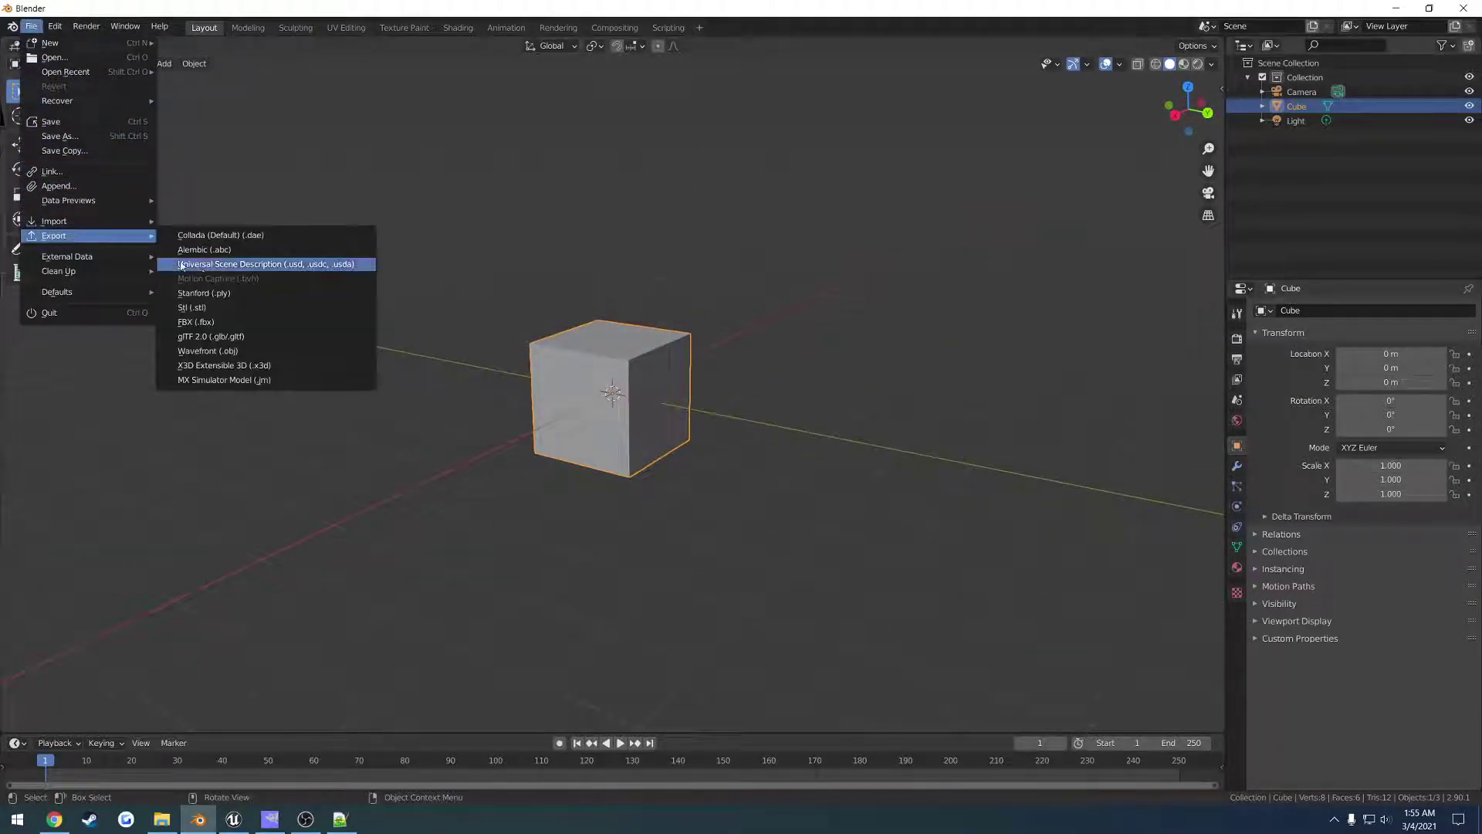
pyautogui.click(195, 321)
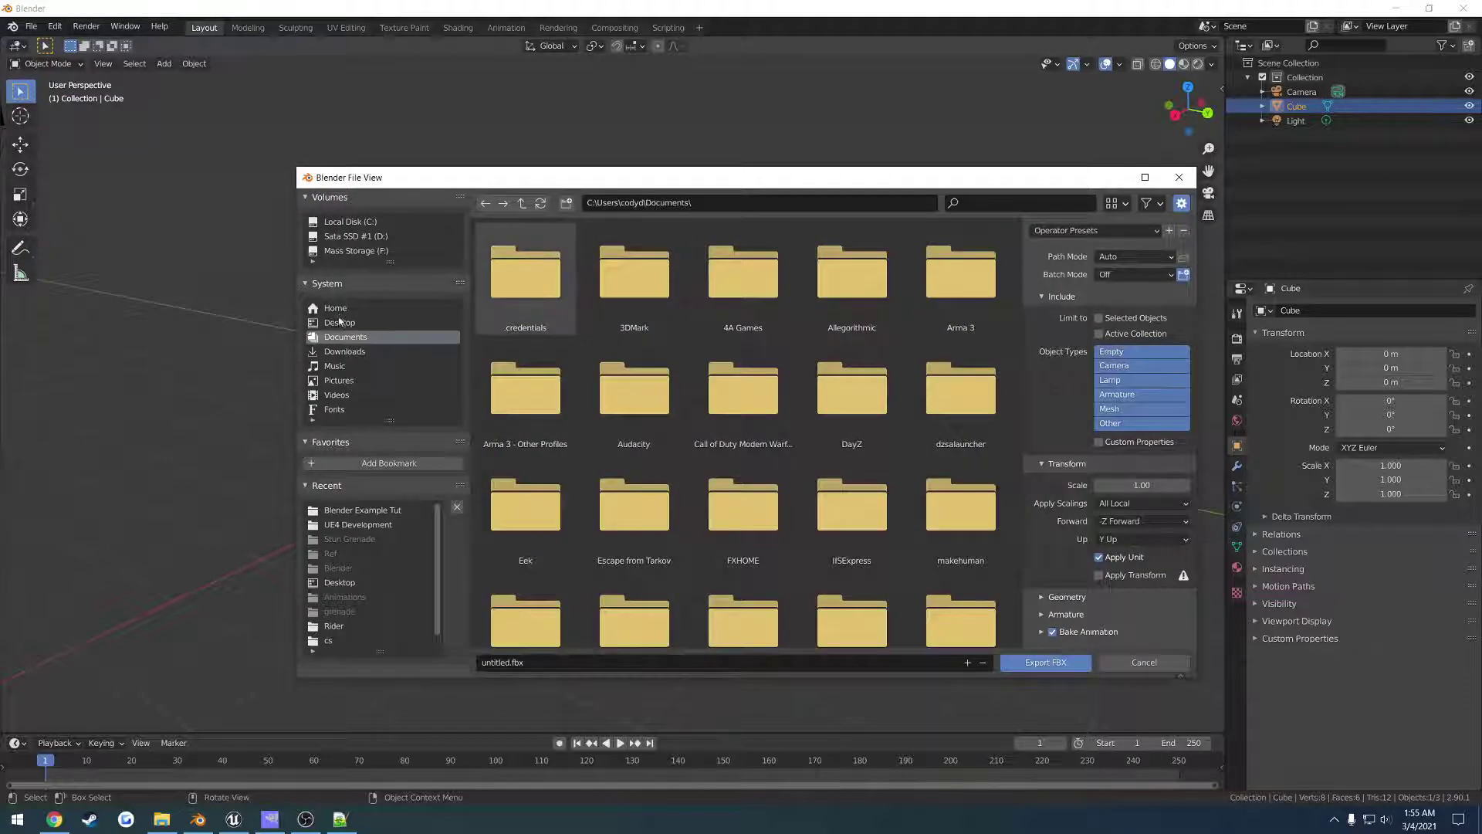
pyautogui.click(339, 322)
pyautogui.doubleClick(525, 274)
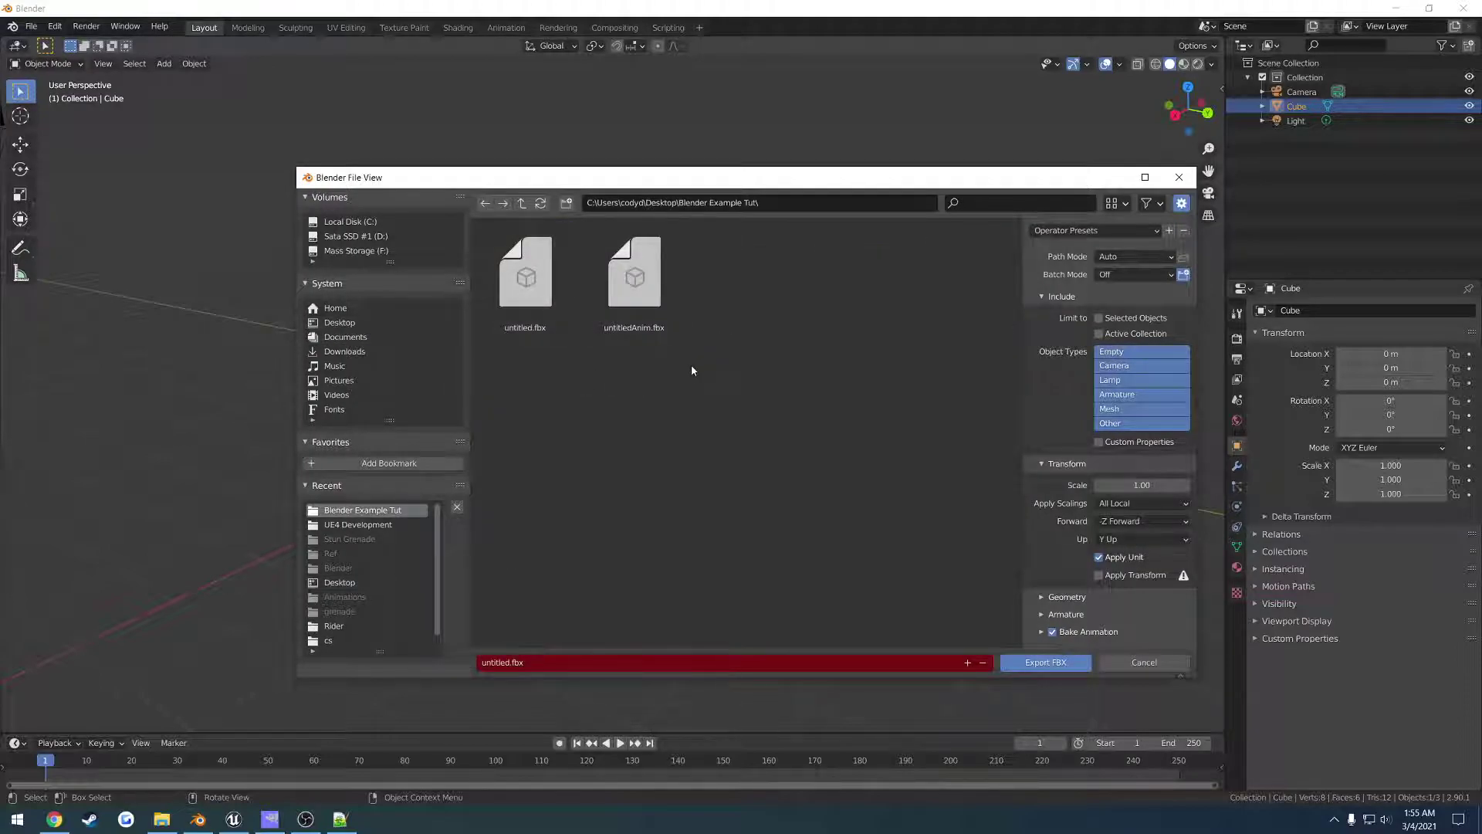
# Delete the old untitledAnim.fbx and untitled.fbx files from the folder
pyautogui.click(634, 274)
pyautogui.keyDown('shift'); pyautogui.click(533, 278); pyautogui.keyUp('shift')
pyautogui.press('Delete')
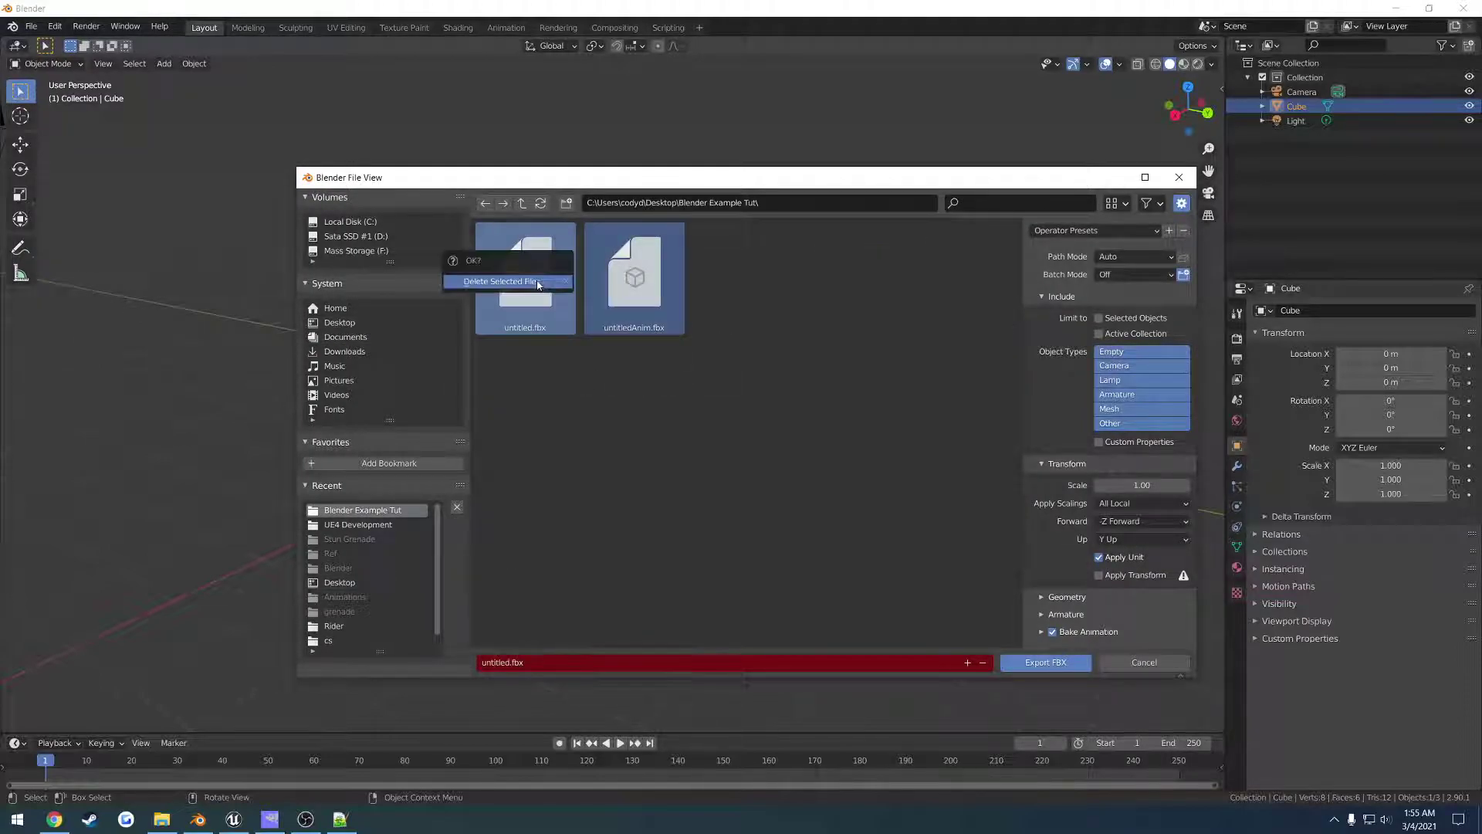
pyautogui.click(538, 282)
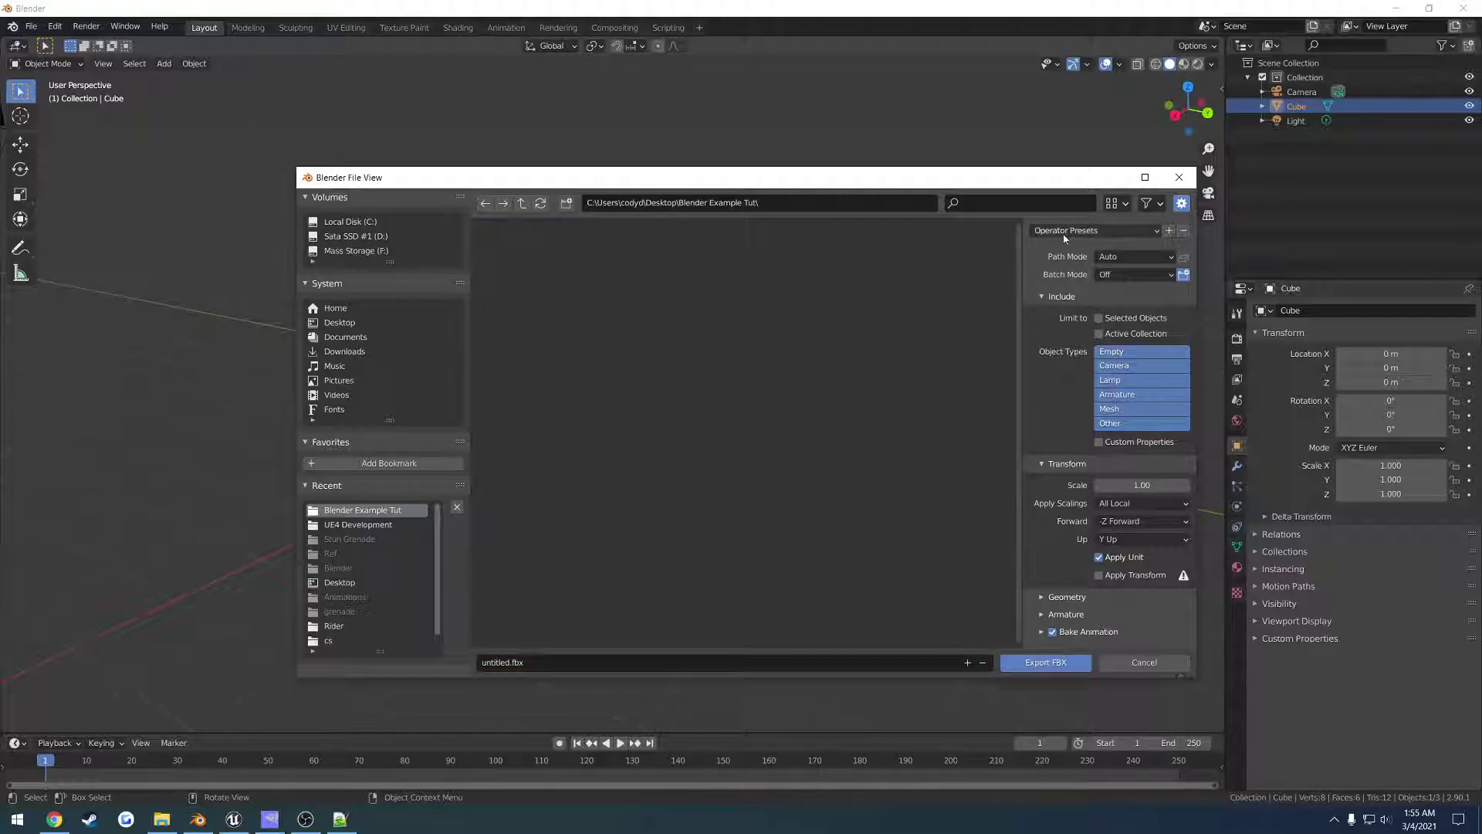
# Show the Operator Presets list with Unreal Engine Animation and Unreal Engine No Animation
pyautogui.moveTo(751, 177); pyautogui.dragTo(1220, 179)
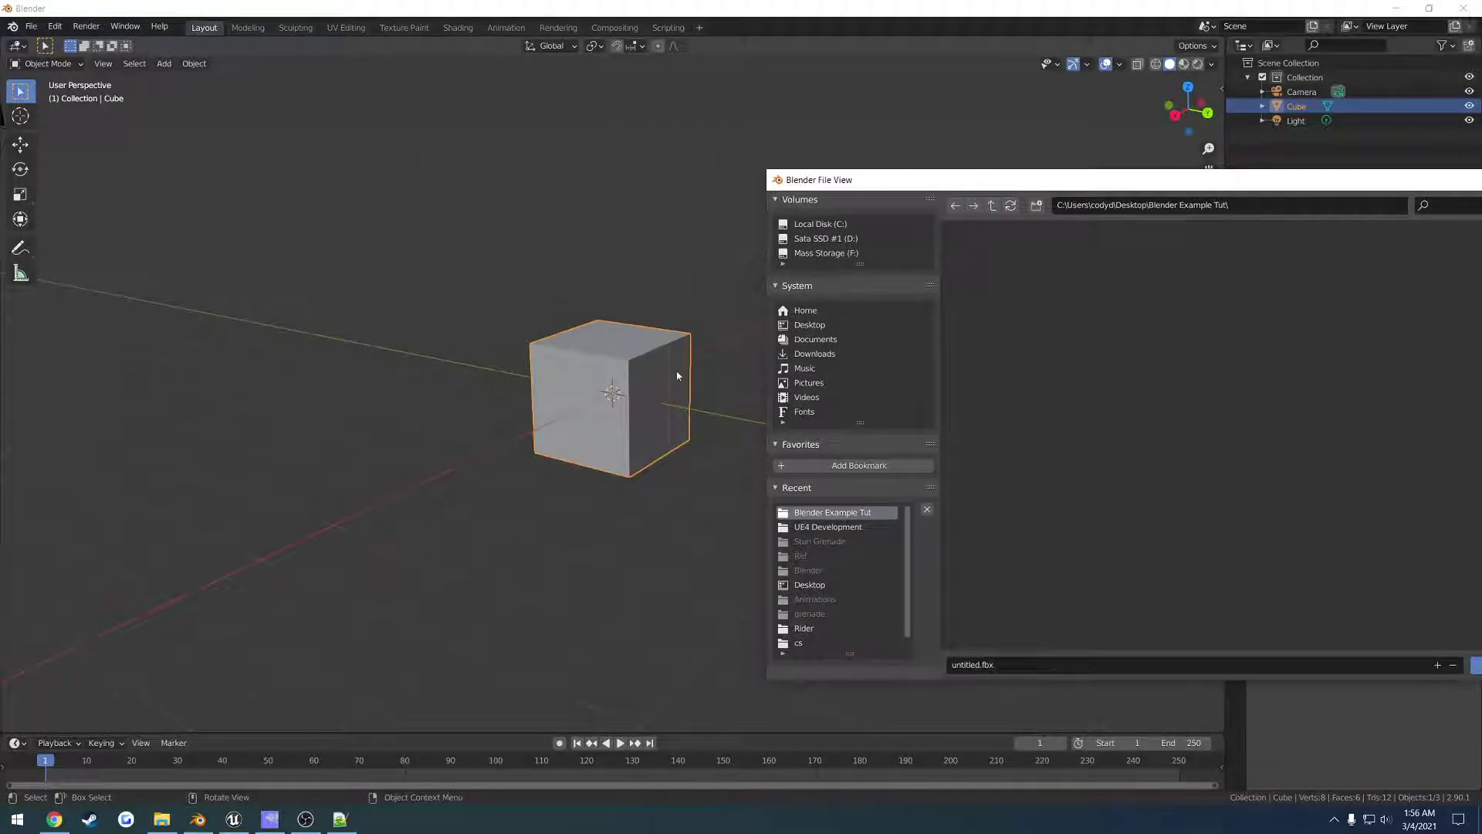
pyautogui.moveTo(876, 180); pyautogui.dragTo(346, 146)
pyautogui.click(1018, 199)
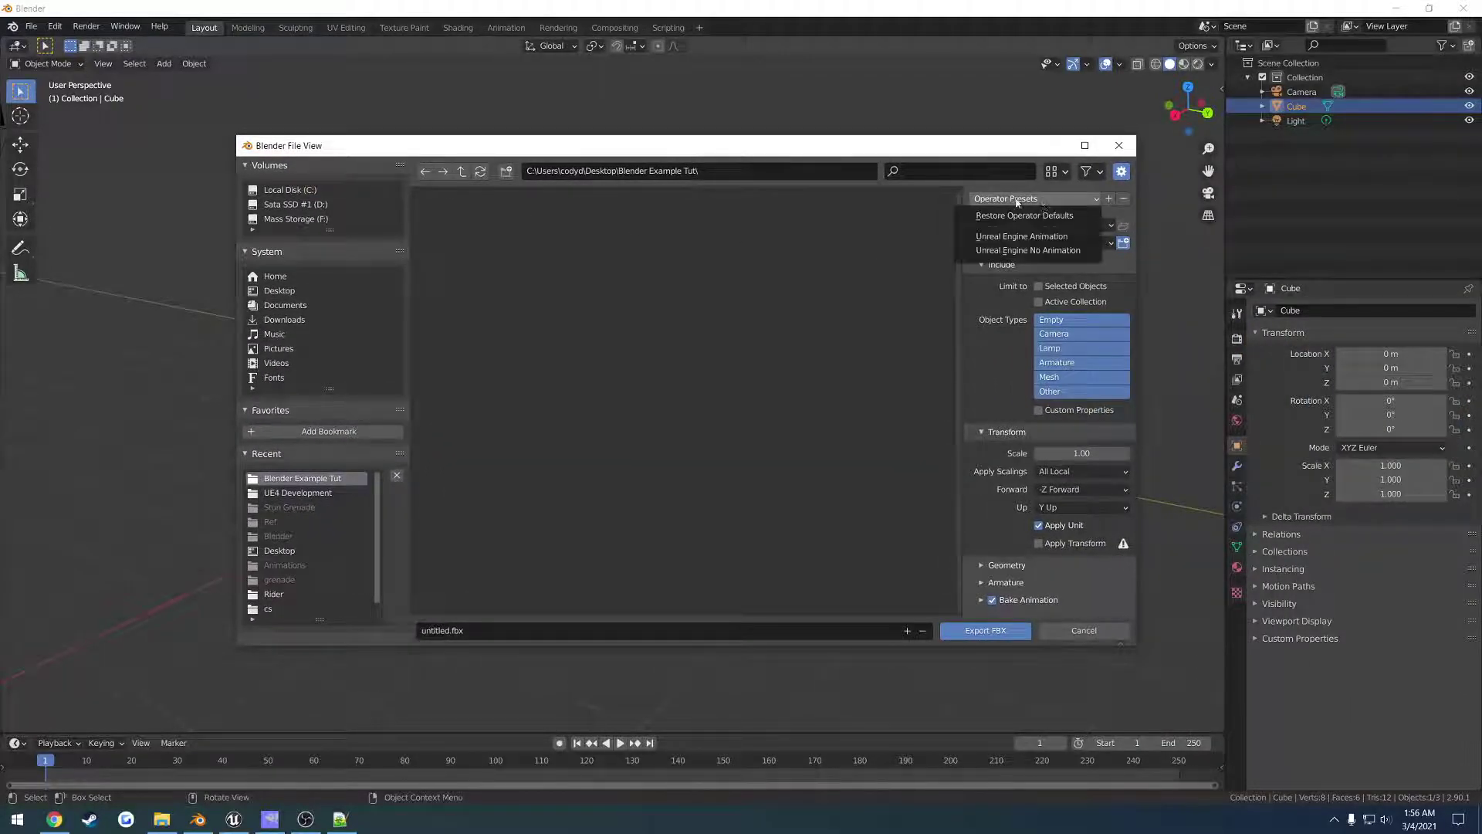
# Apply the Unreal Engine No Animation preset, then reset the export options to defaults
pyautogui.click(1062, 252)
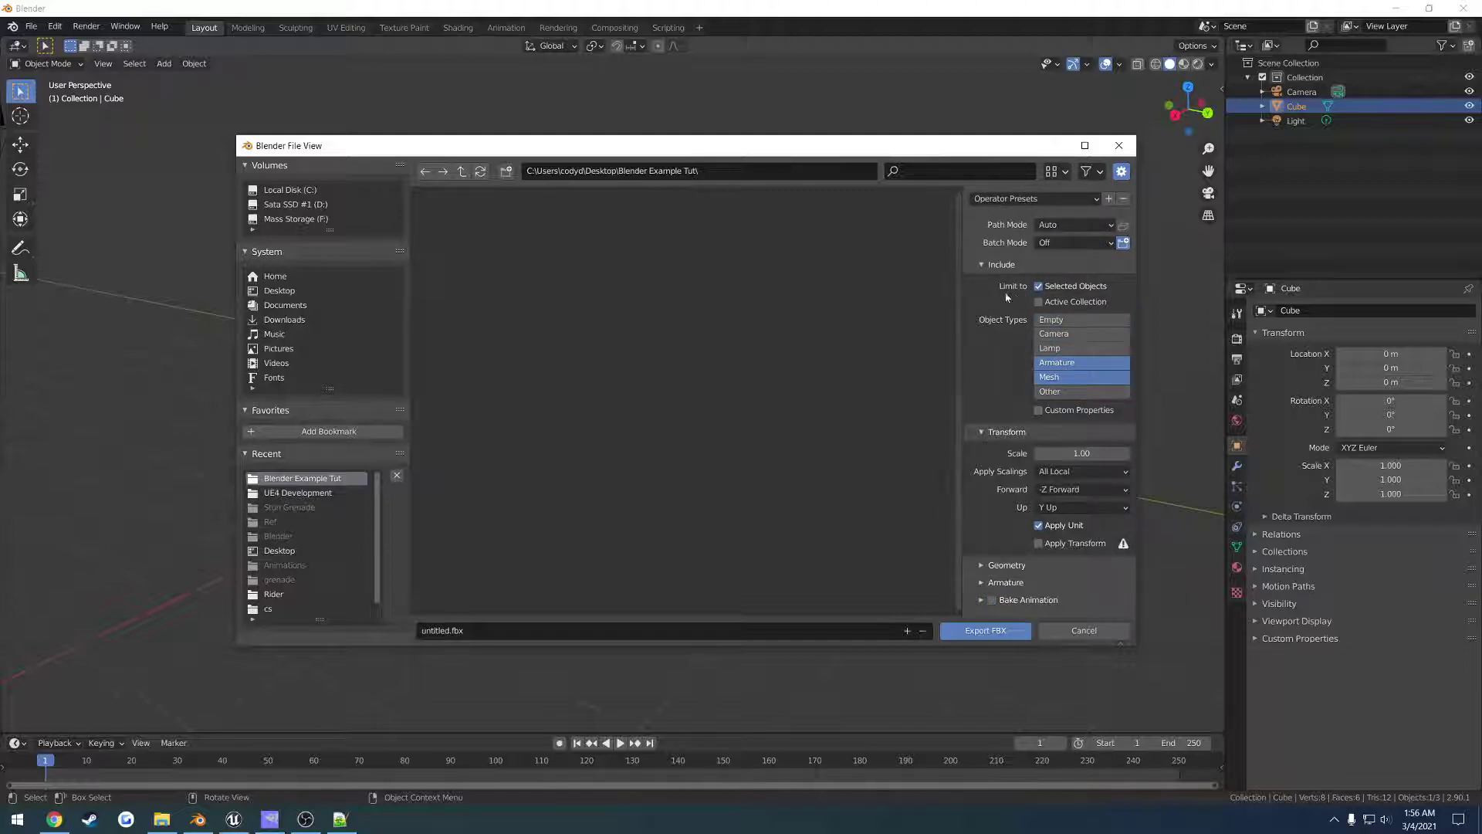
pyautogui.click(1034, 198)
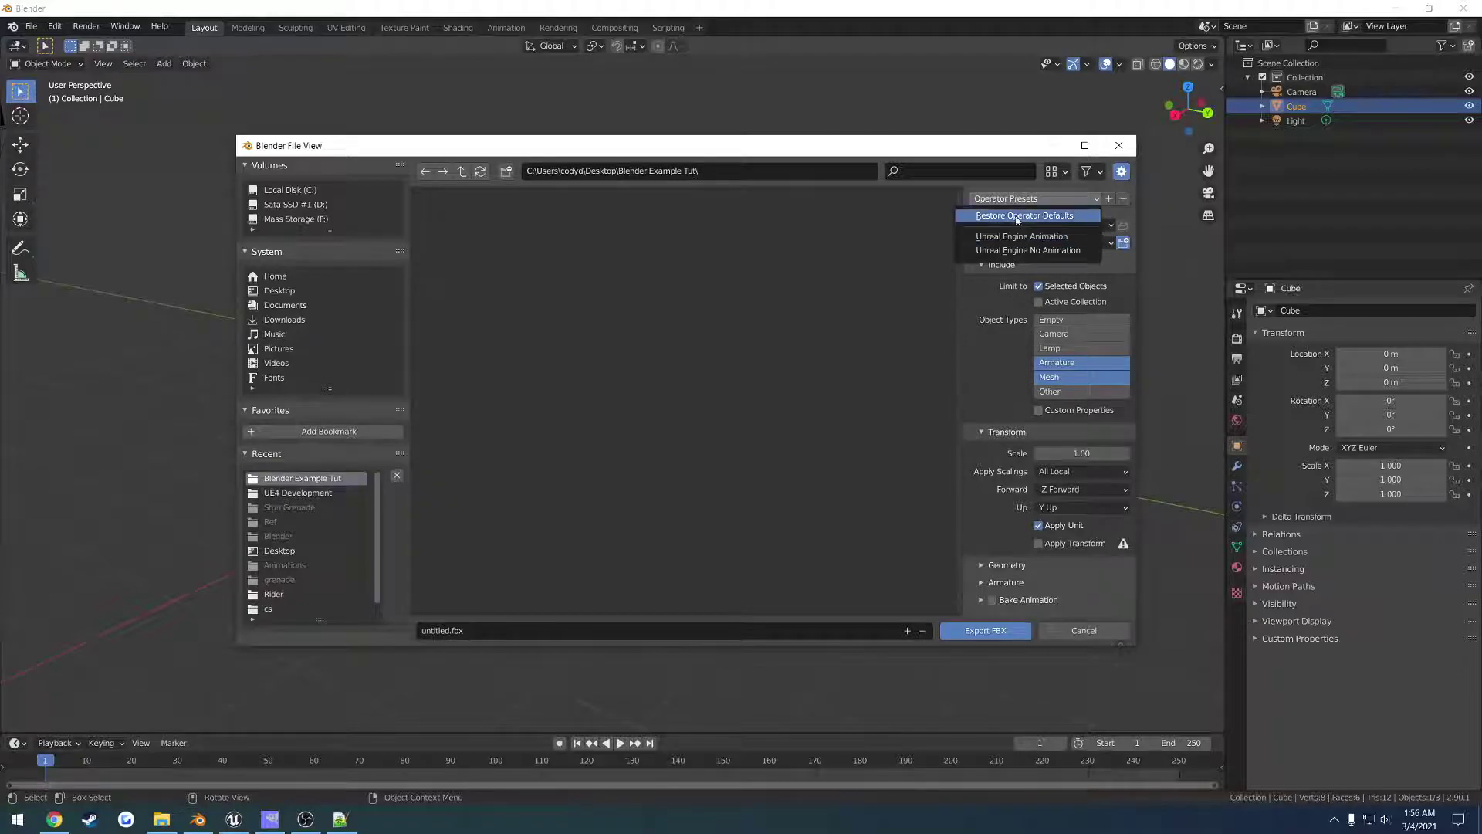
pyautogui.click(1042, 217)
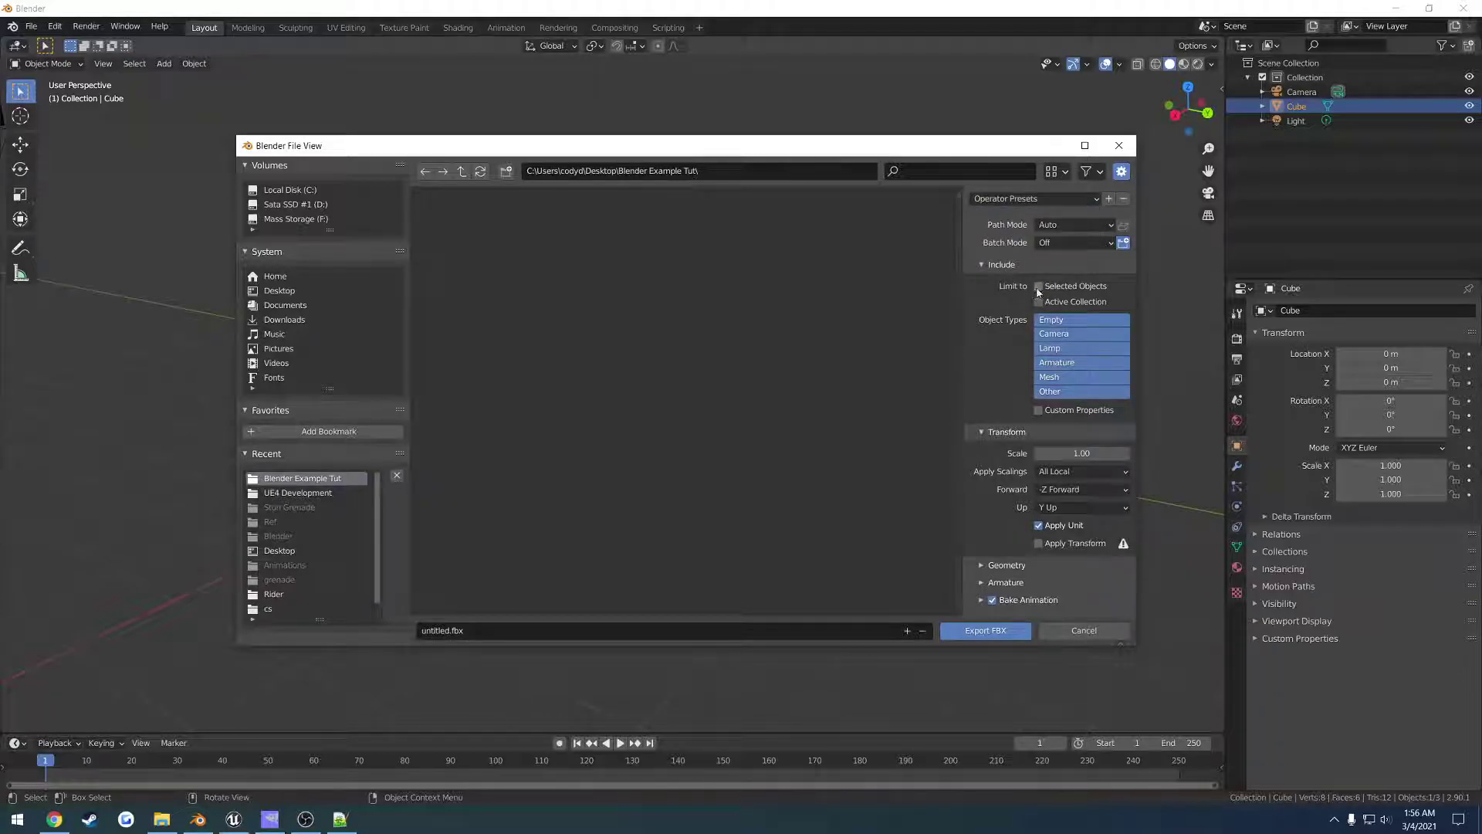
# Limit the export to Selected Objects with only Armature and Mesh object types
pyautogui.click(1039, 286)
pyautogui.click(1073, 363)
pyautogui.keyDown('shift'); pyautogui.click(1074, 378); pyautogui.keyUp('shift')
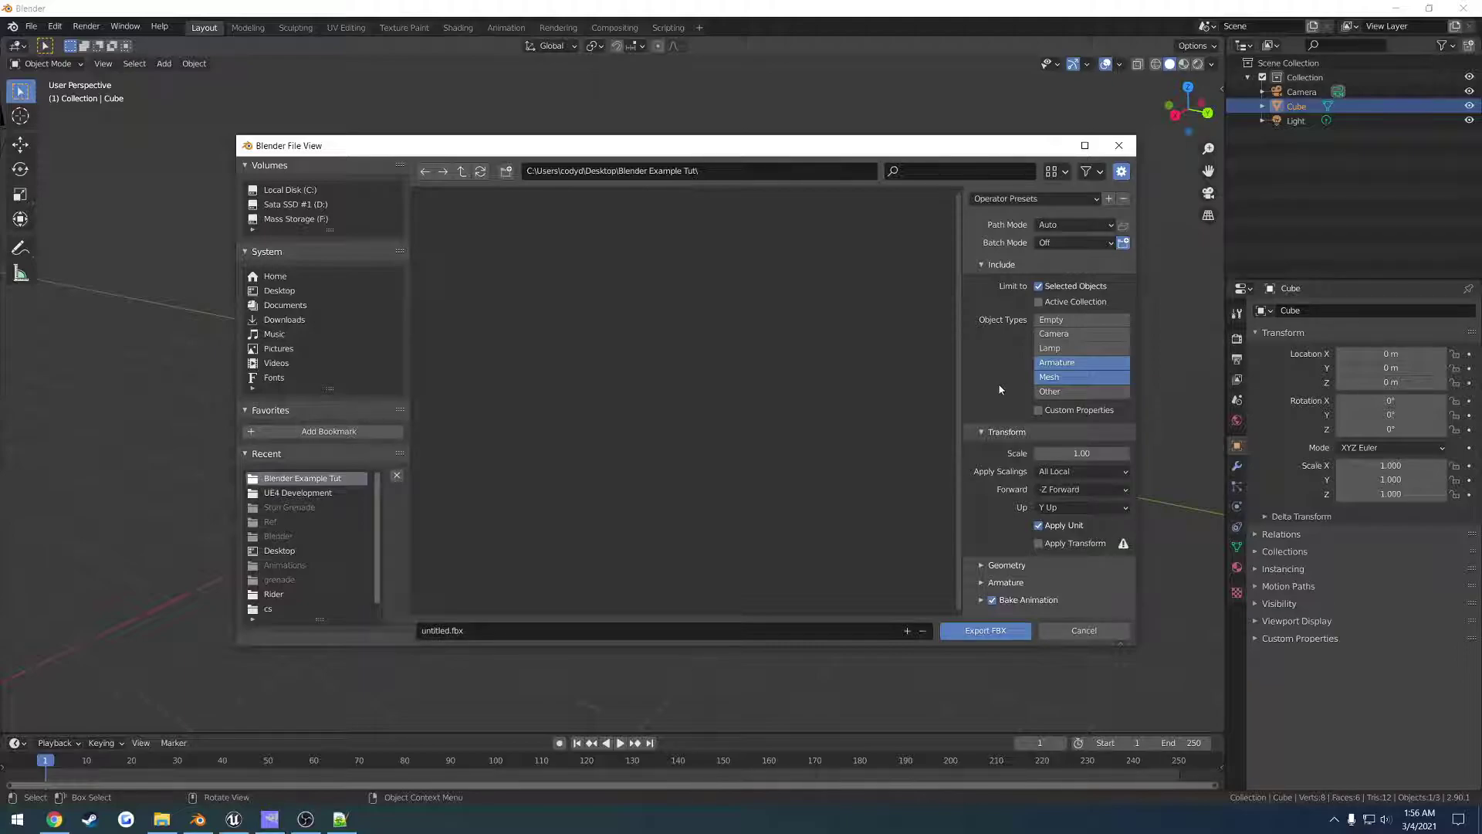
# Set geometry Smoothing to Face in the FBX export options
pyautogui.click(981, 432)
pyautogui.click(981, 265)
pyautogui.click(981, 301)
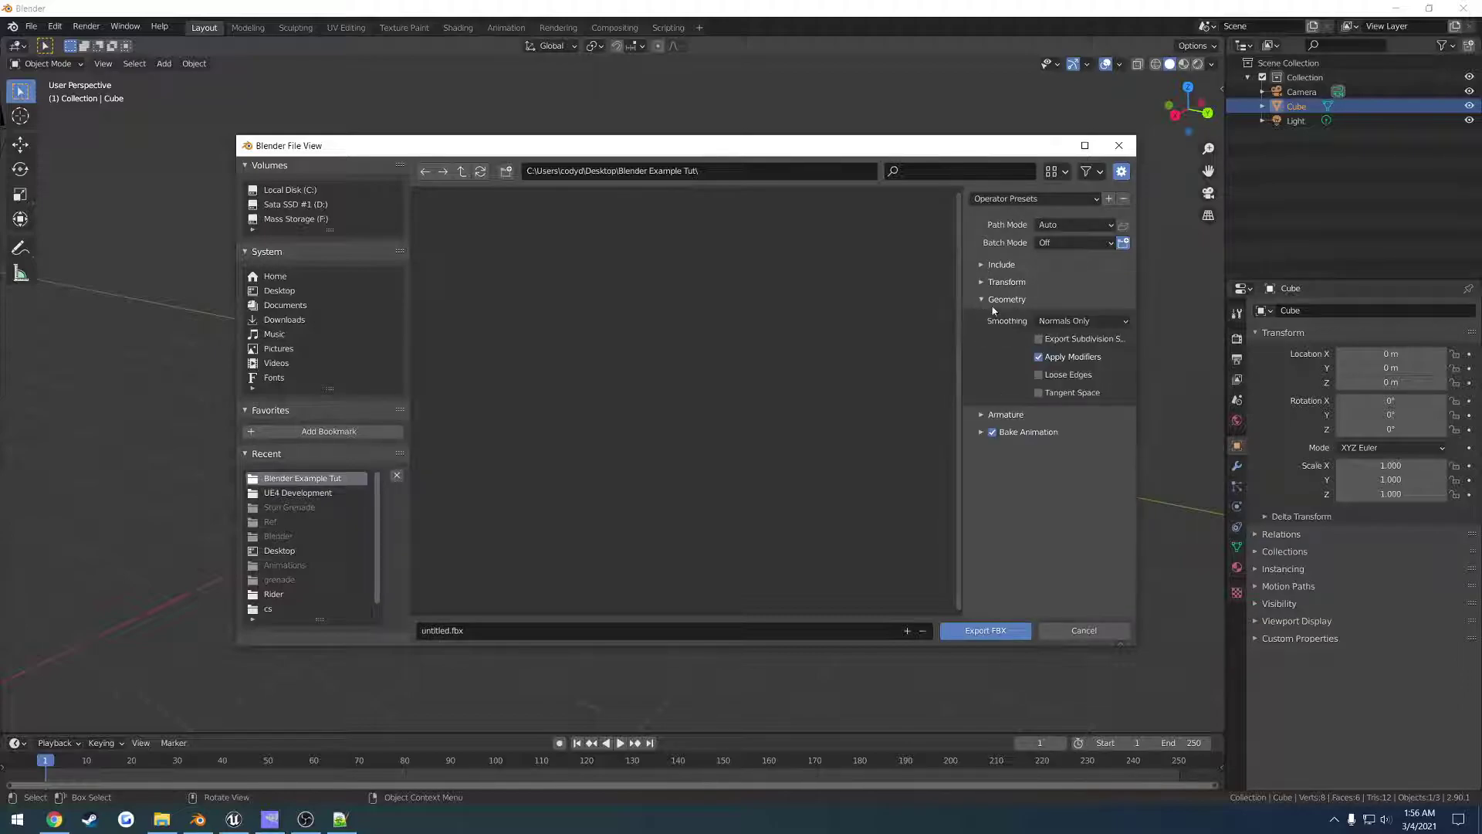
pyautogui.click(1085, 321)
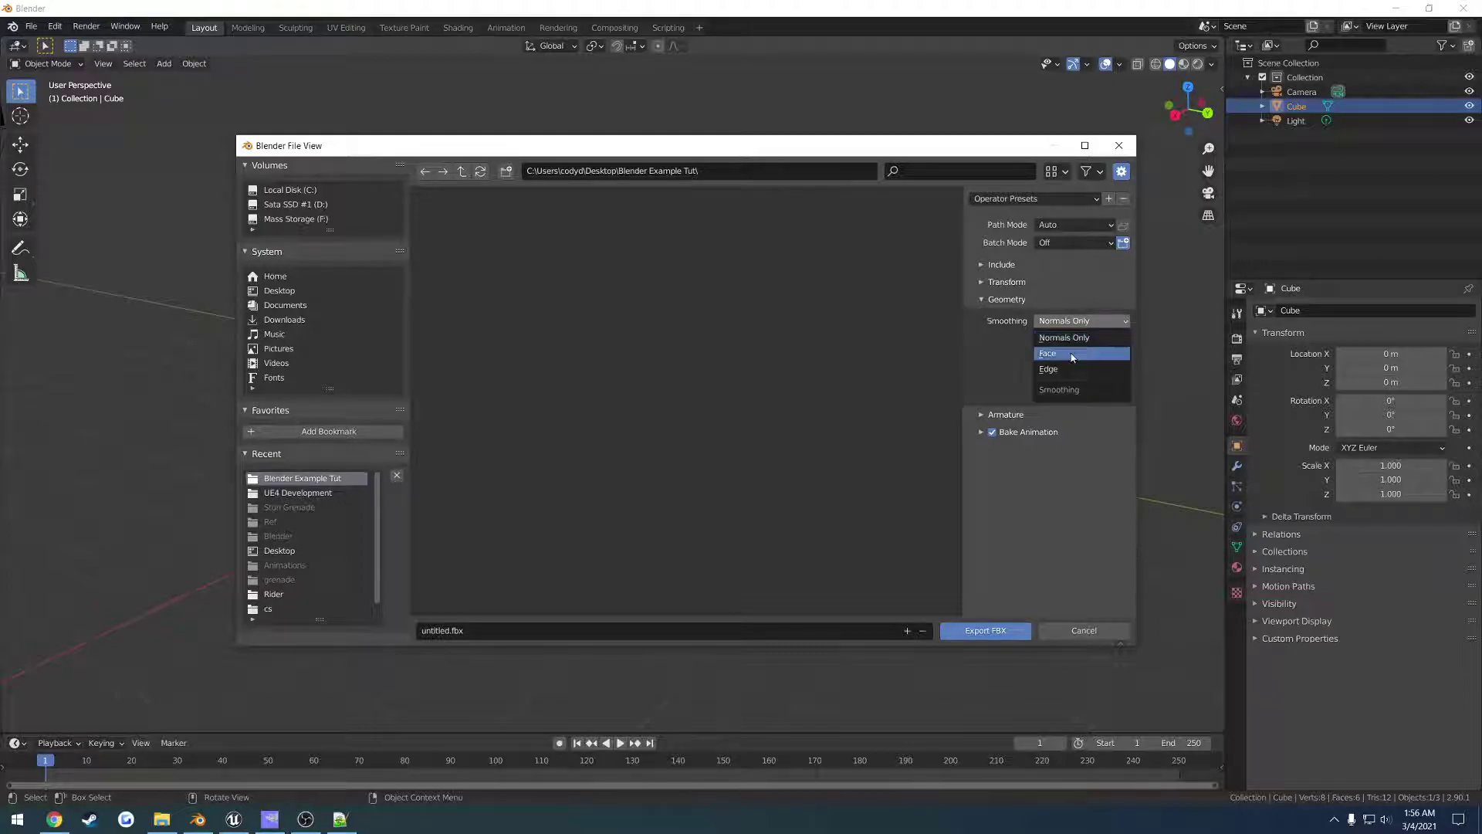
pyautogui.click(1048, 353)
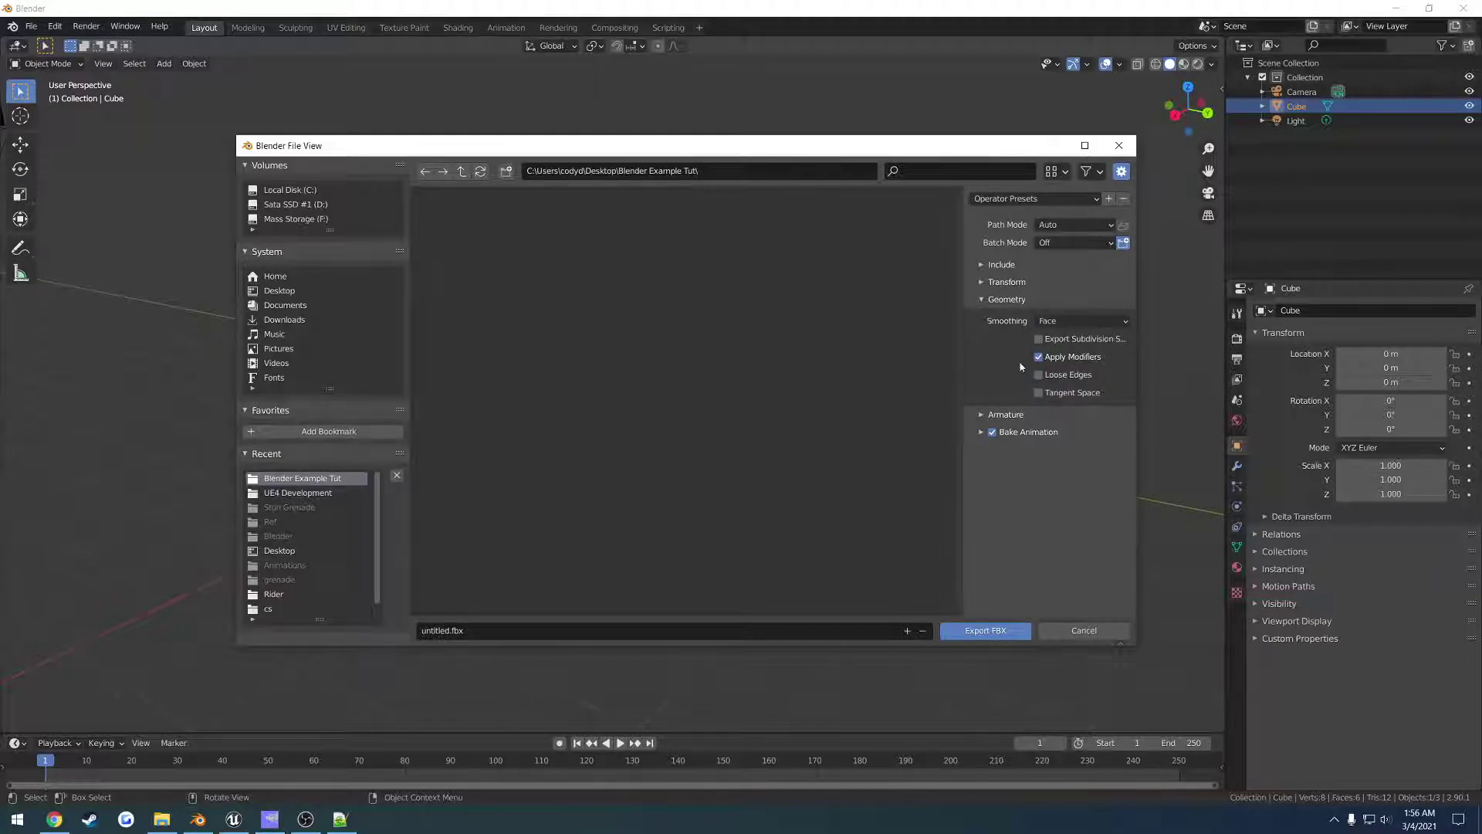
# Check the triangulation item in the Notepad++ notes, then show the Armature export options
pyautogui.click(340, 819)
pyautogui.moveTo(877, 392); pyautogui.dragTo(770, 393)
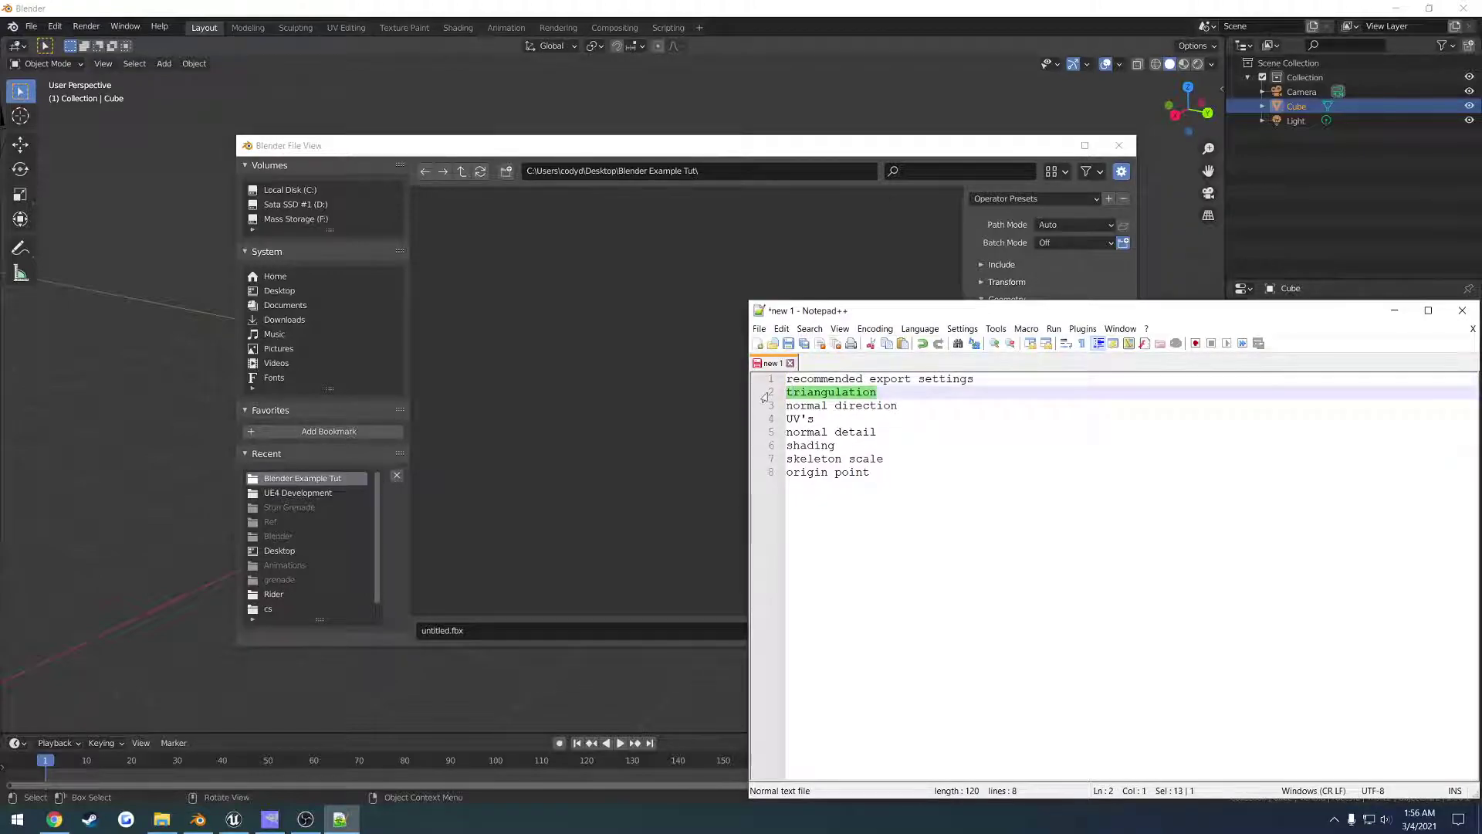
pyautogui.click(1394, 311)
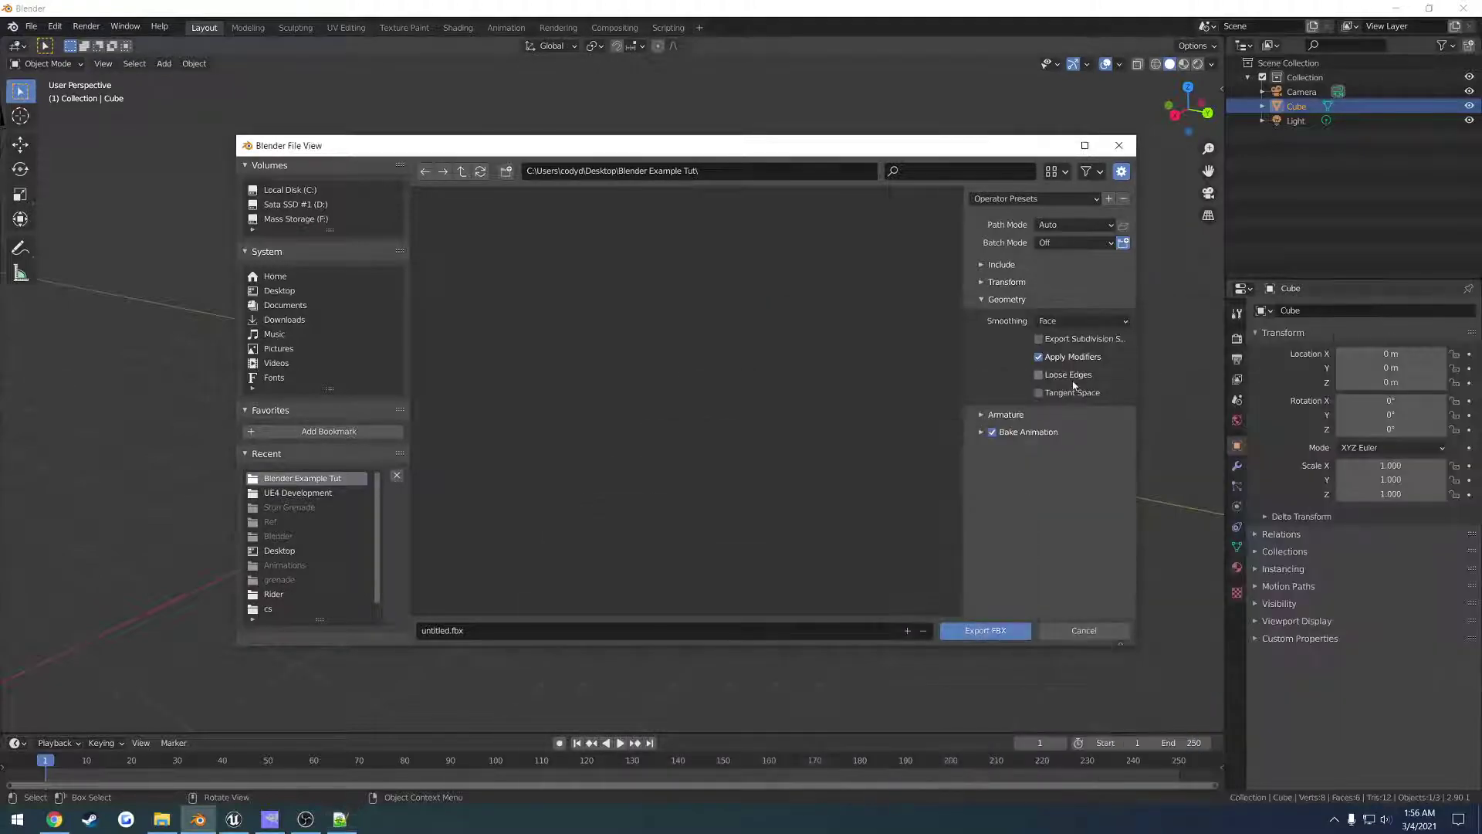
pyautogui.click(981, 300)
pyautogui.click(982, 318)
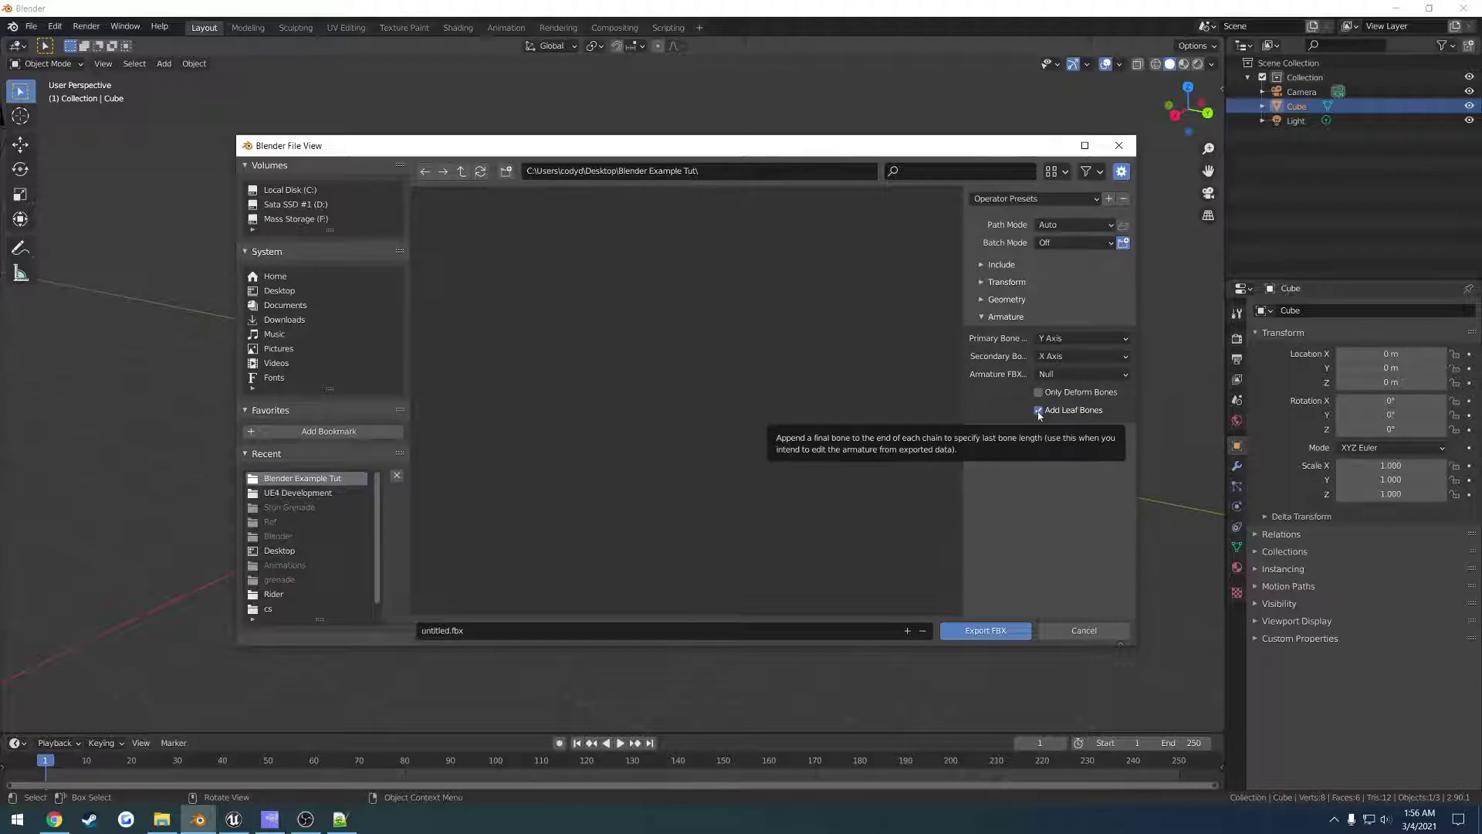
# Turn off Add Leaf Bones, enable Only Deform Bones, and uncheck Bake Animation
pyautogui.click(1038, 411)
pyautogui.click(1039, 393)
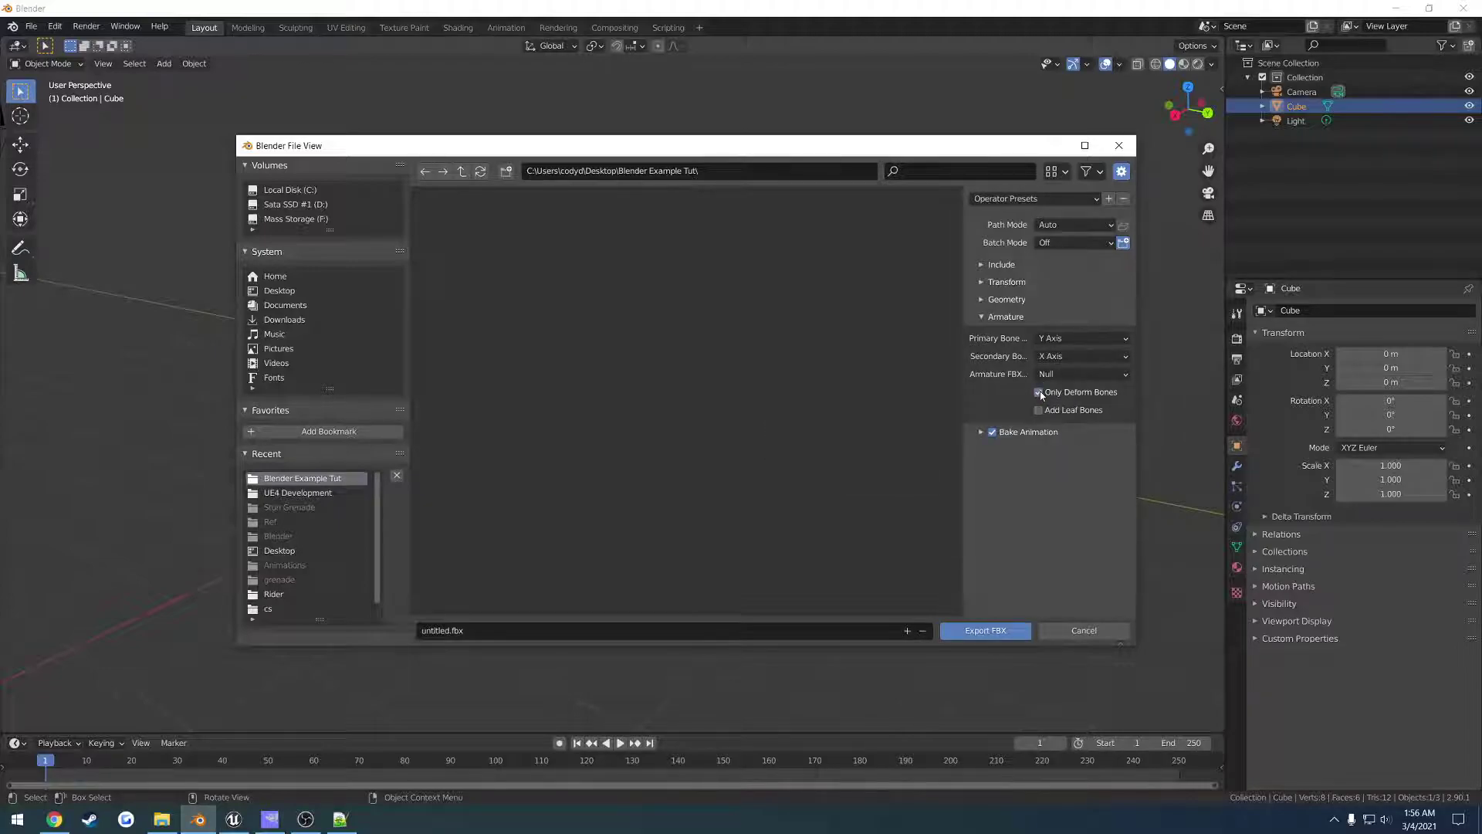
pyautogui.click(996, 317)
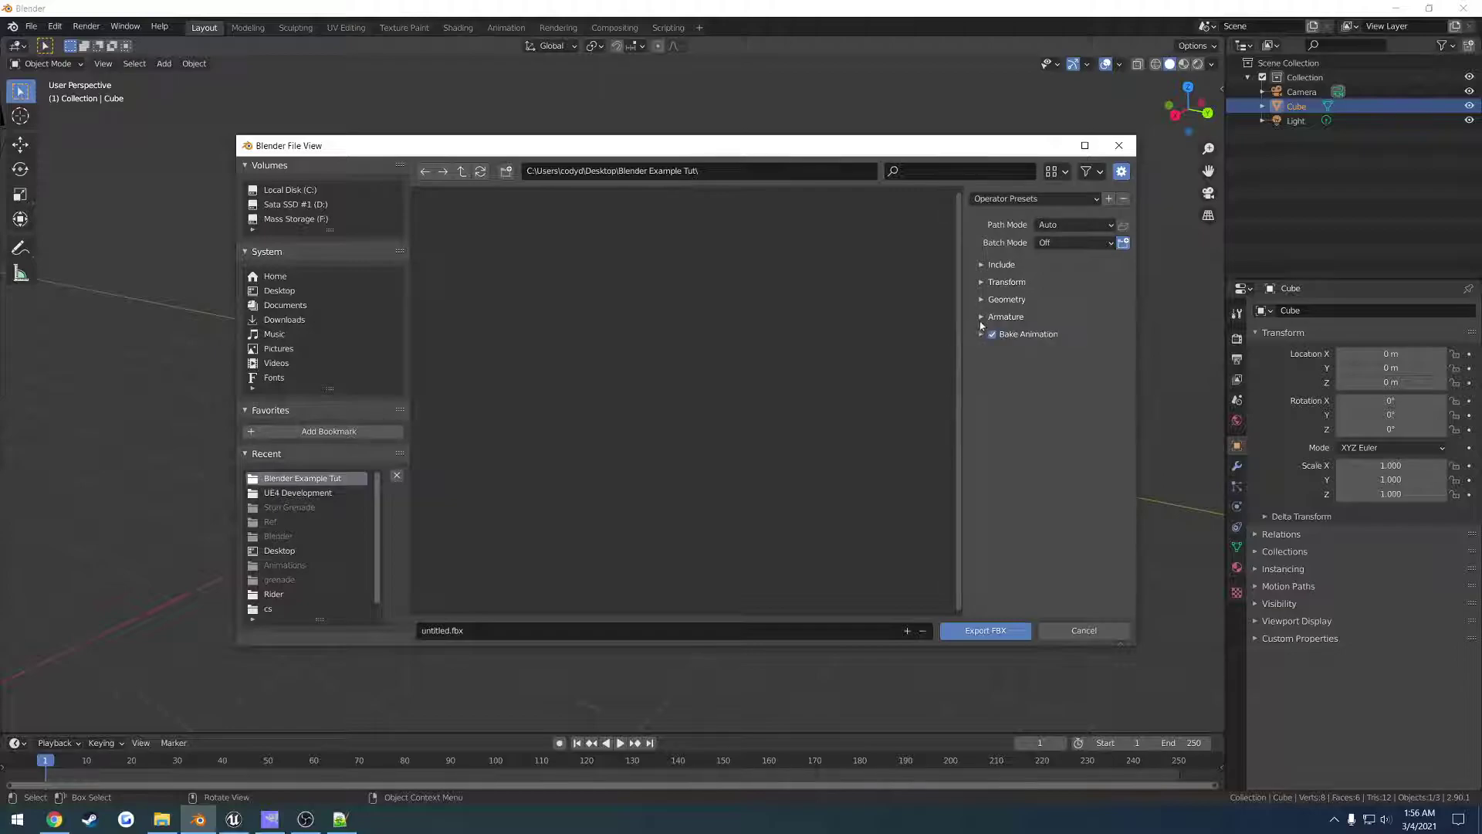
pyautogui.click(984, 334)
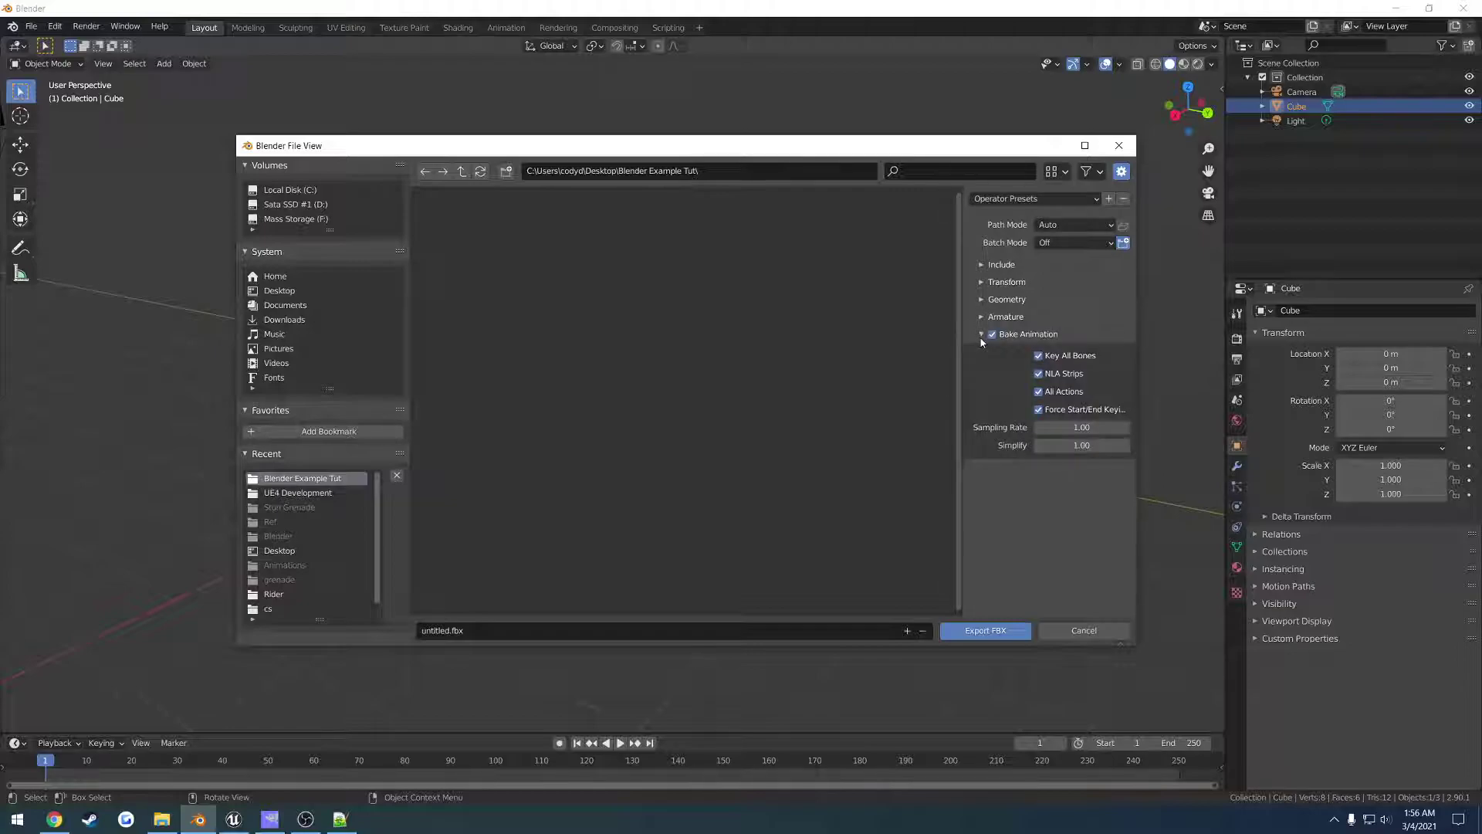
pyautogui.click(1026, 338)
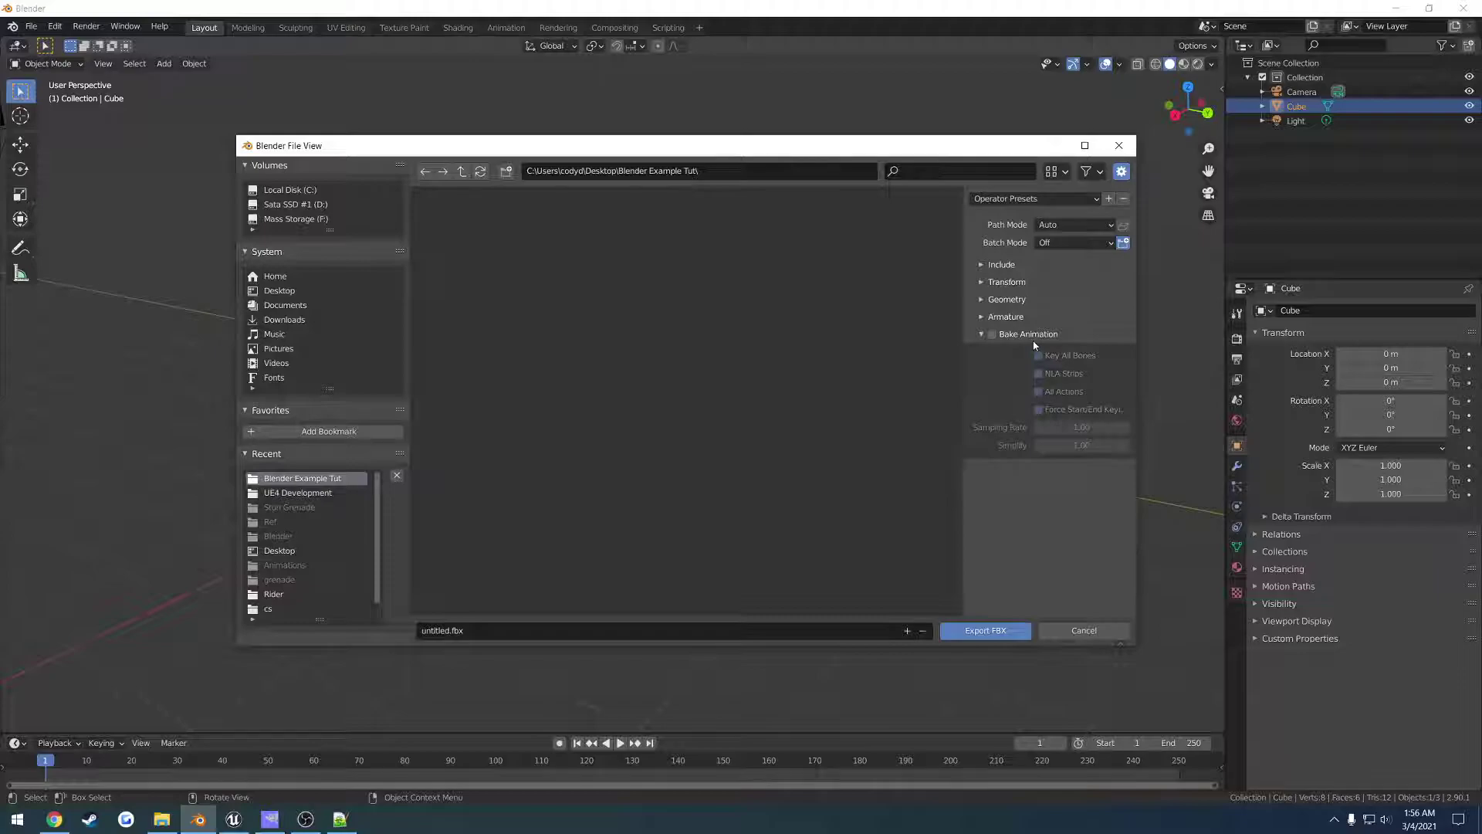
# Save the current export settings as a new operator preset named 'ue4-mesh'
pyautogui.click(1109, 199)
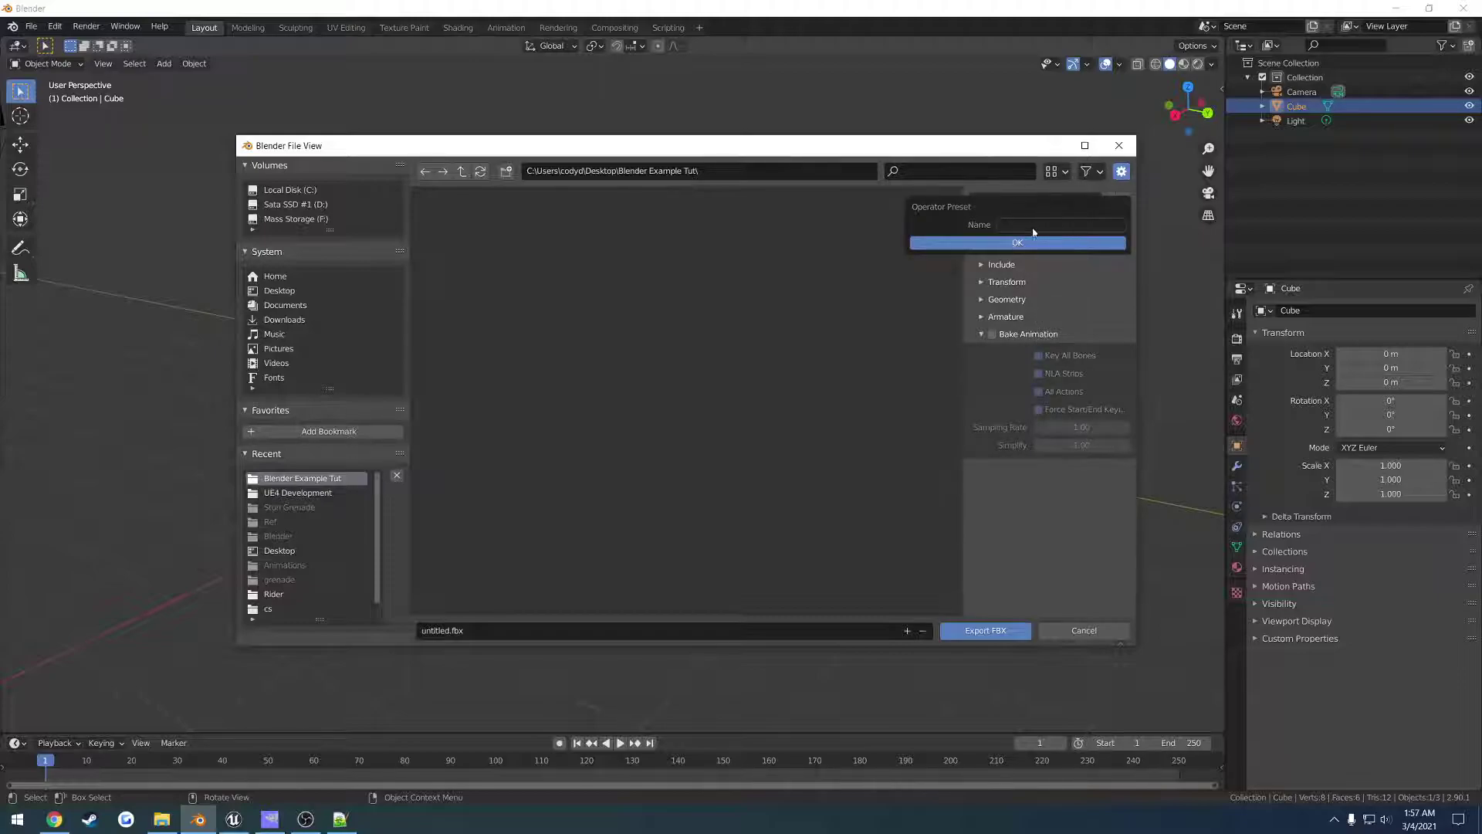
pyautogui.click(1050, 226)
pyautogui.write('ue')
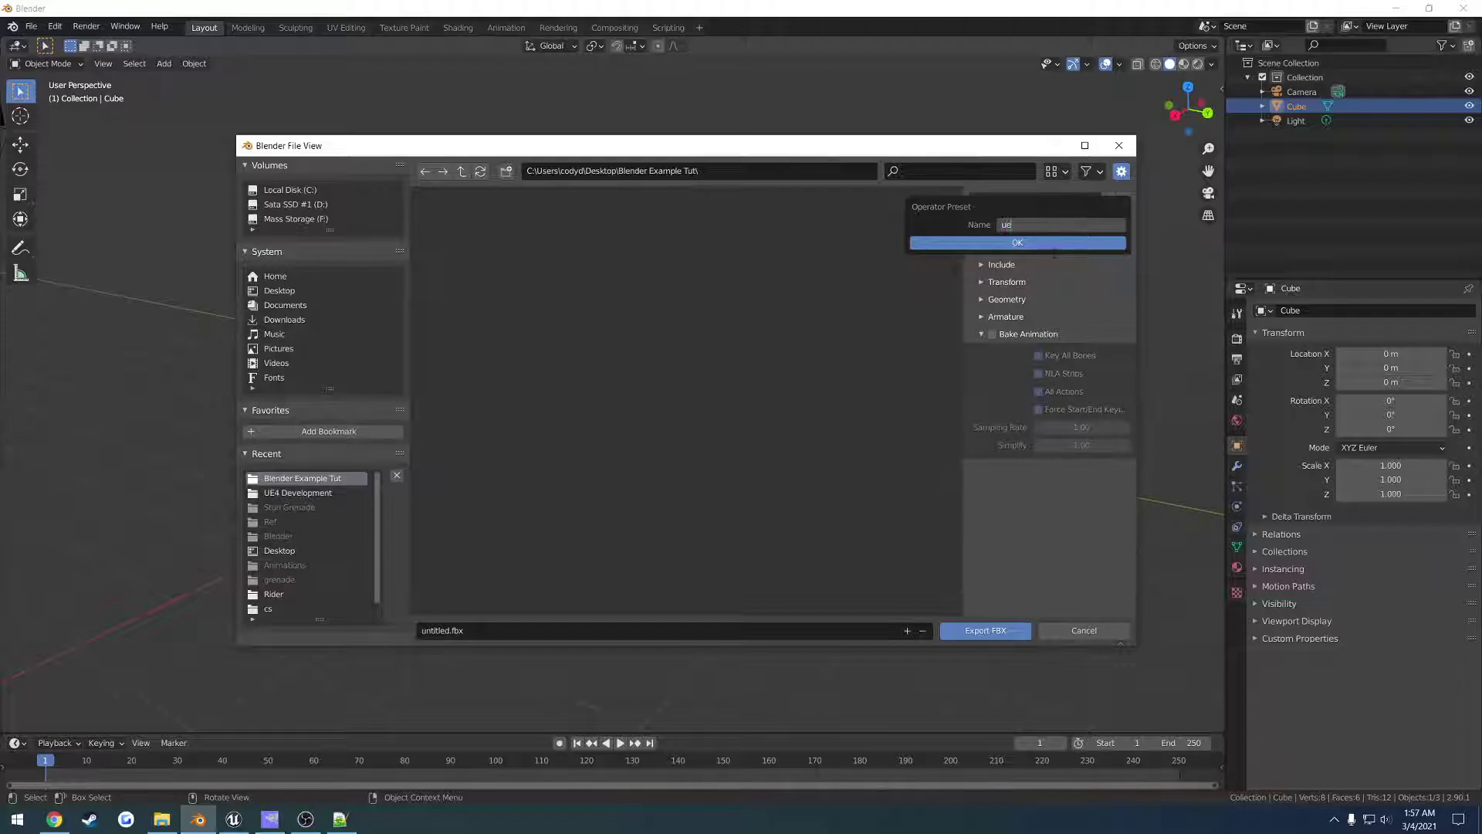
pyautogui.write('4-mesh')
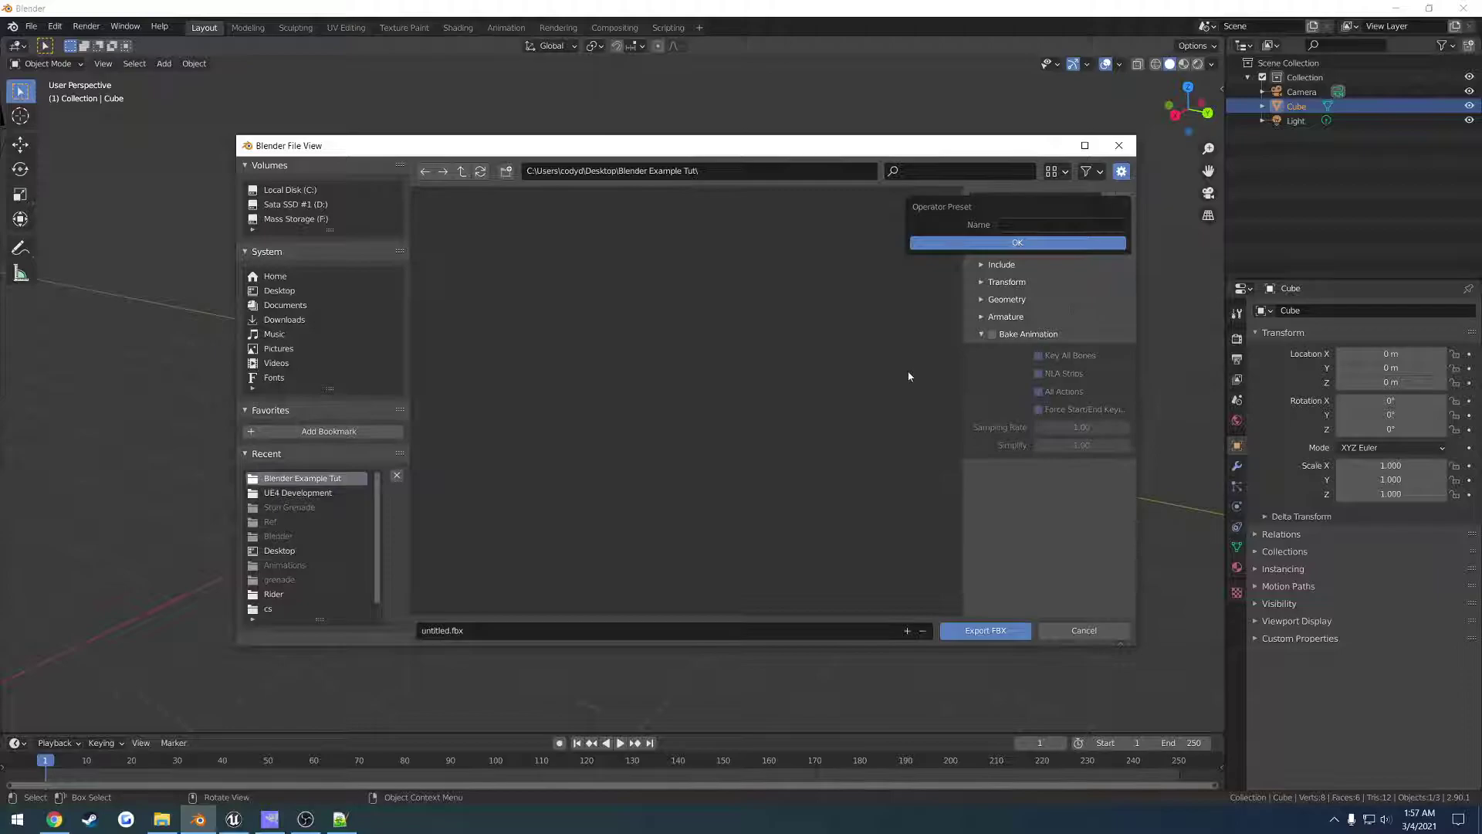
pyautogui.click(1033, 199)
# Load the Unreal Engine No Animation preset and review the exported object types
pyautogui.click(1032, 251)
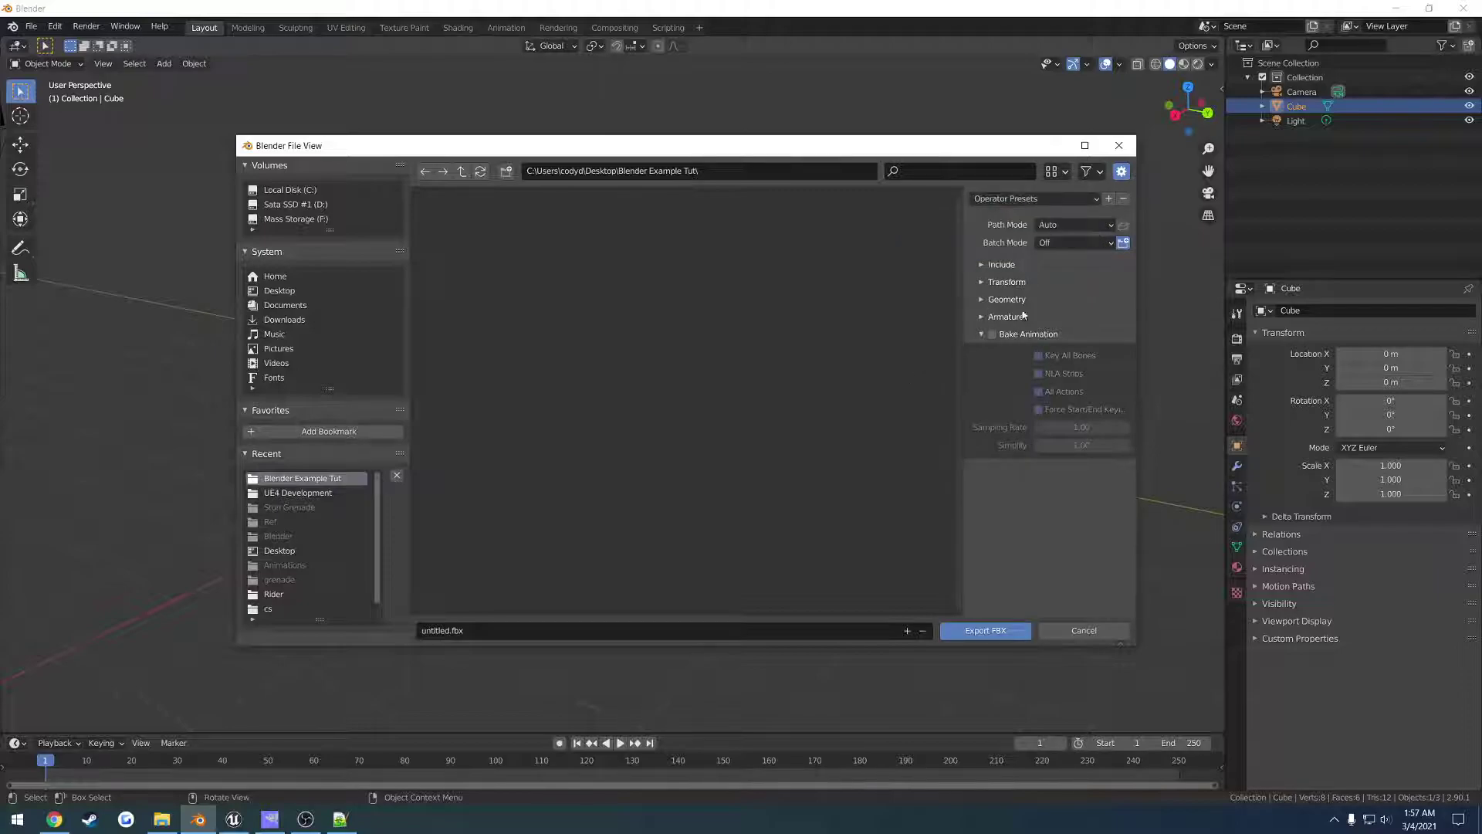
pyautogui.click(981, 334)
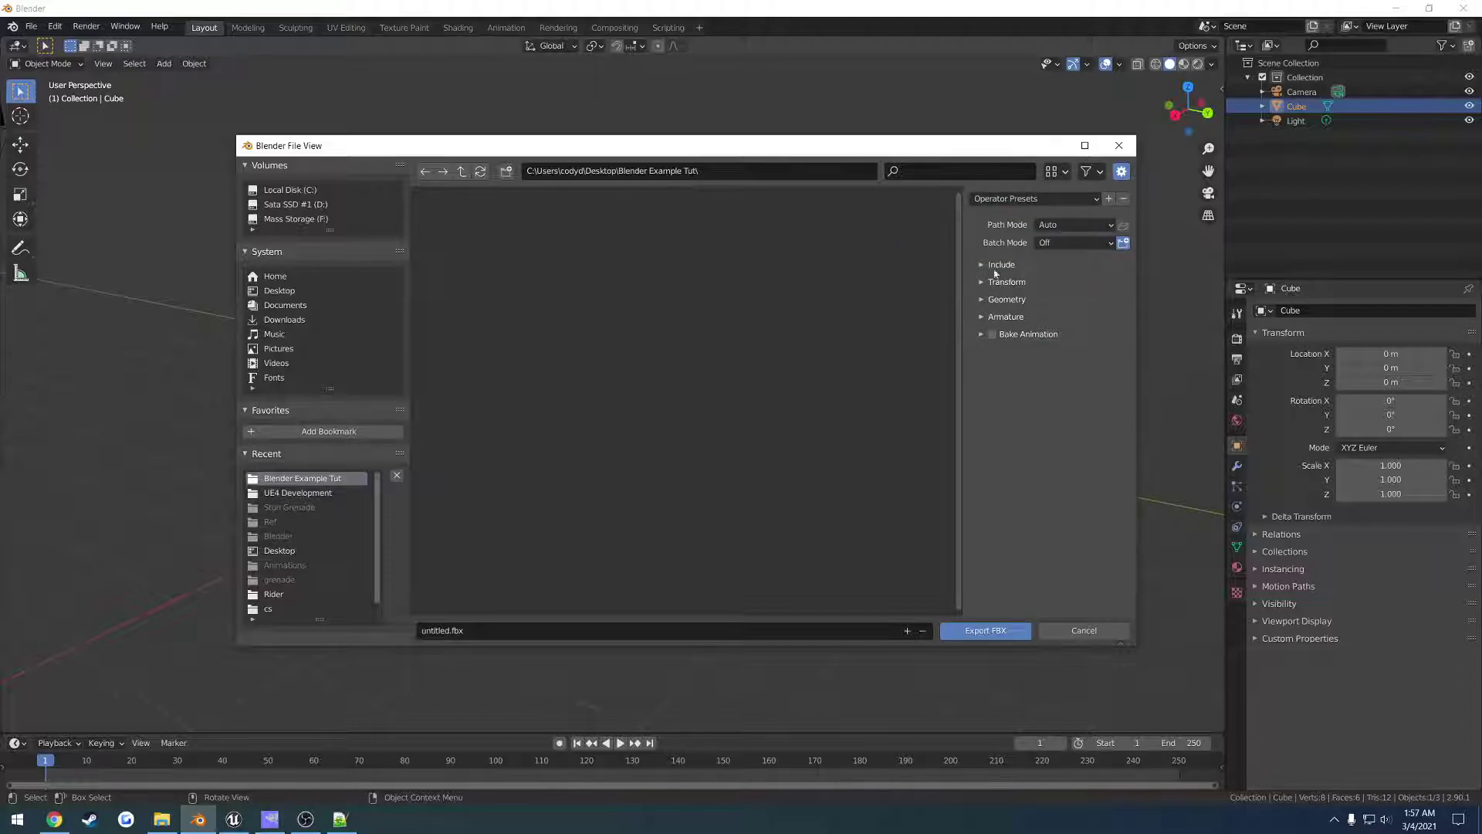
pyautogui.click(984, 264)
# Apply the Unreal Engine Animation preset and inspect its Bake Animation options
pyautogui.click(1016, 199)
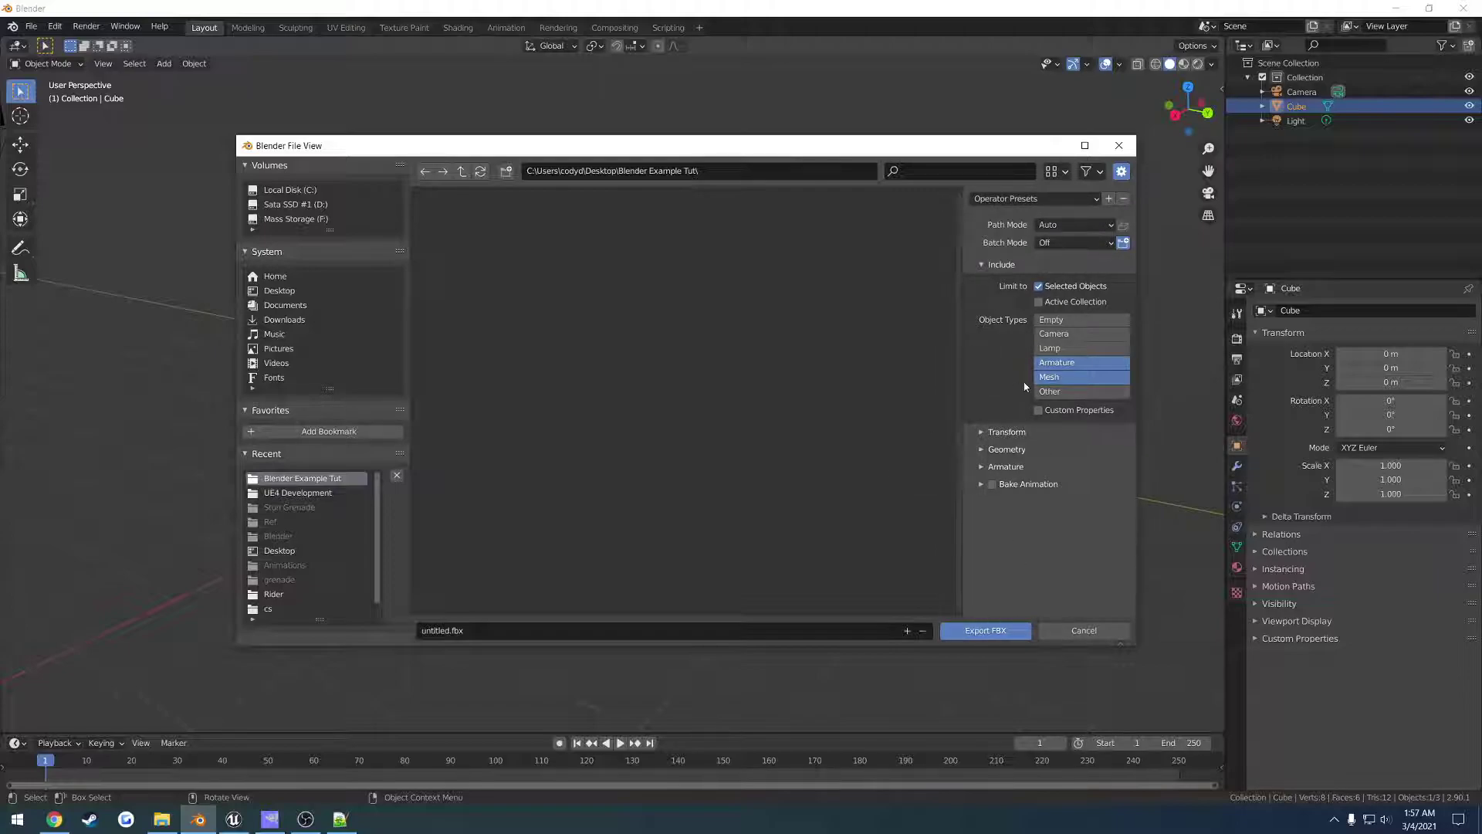
pyautogui.click(1036, 199)
pyautogui.click(1034, 238)
pyautogui.click(983, 468)
pyautogui.click(983, 468)
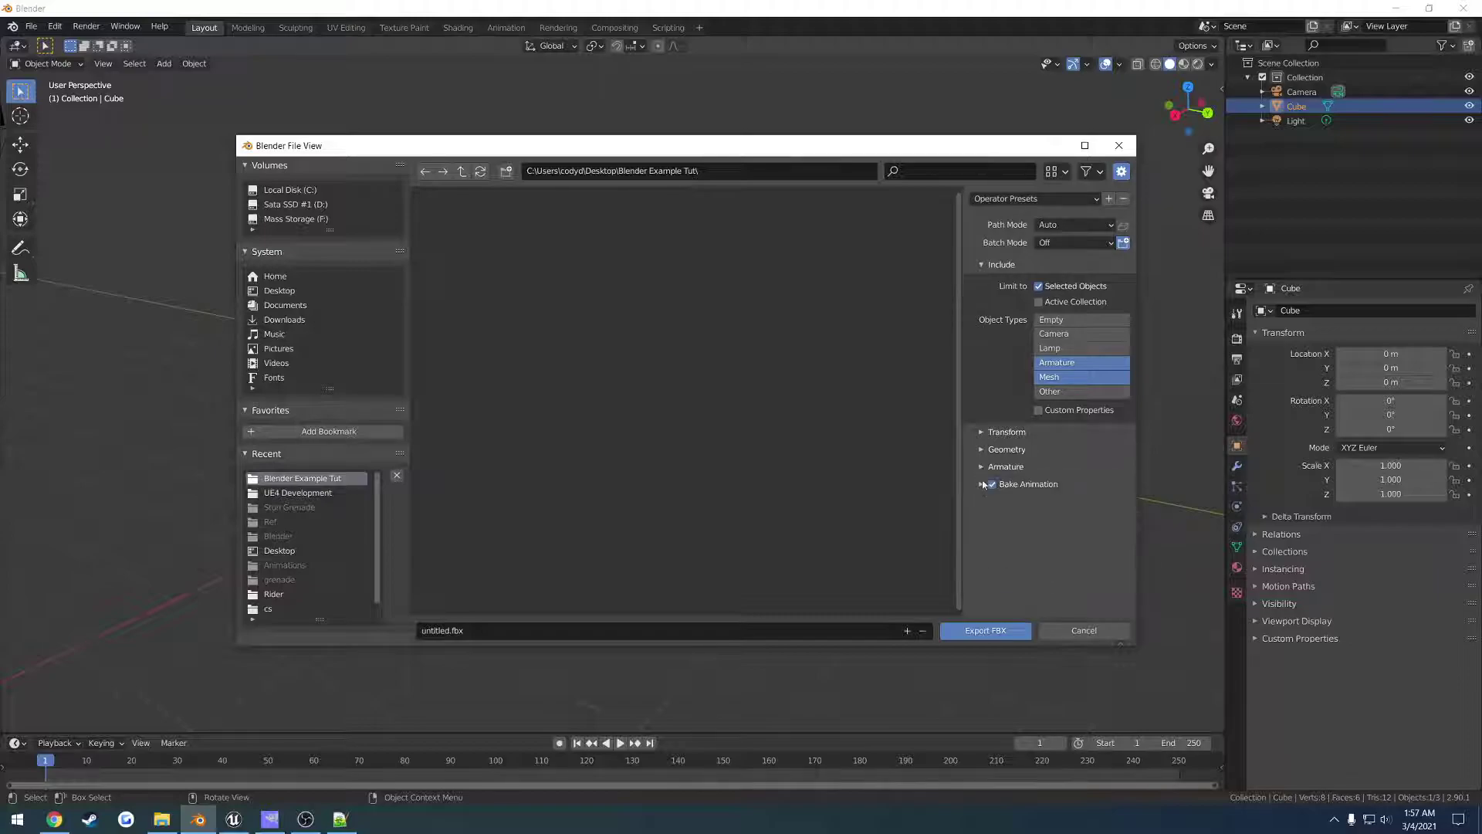
pyautogui.click(984, 485)
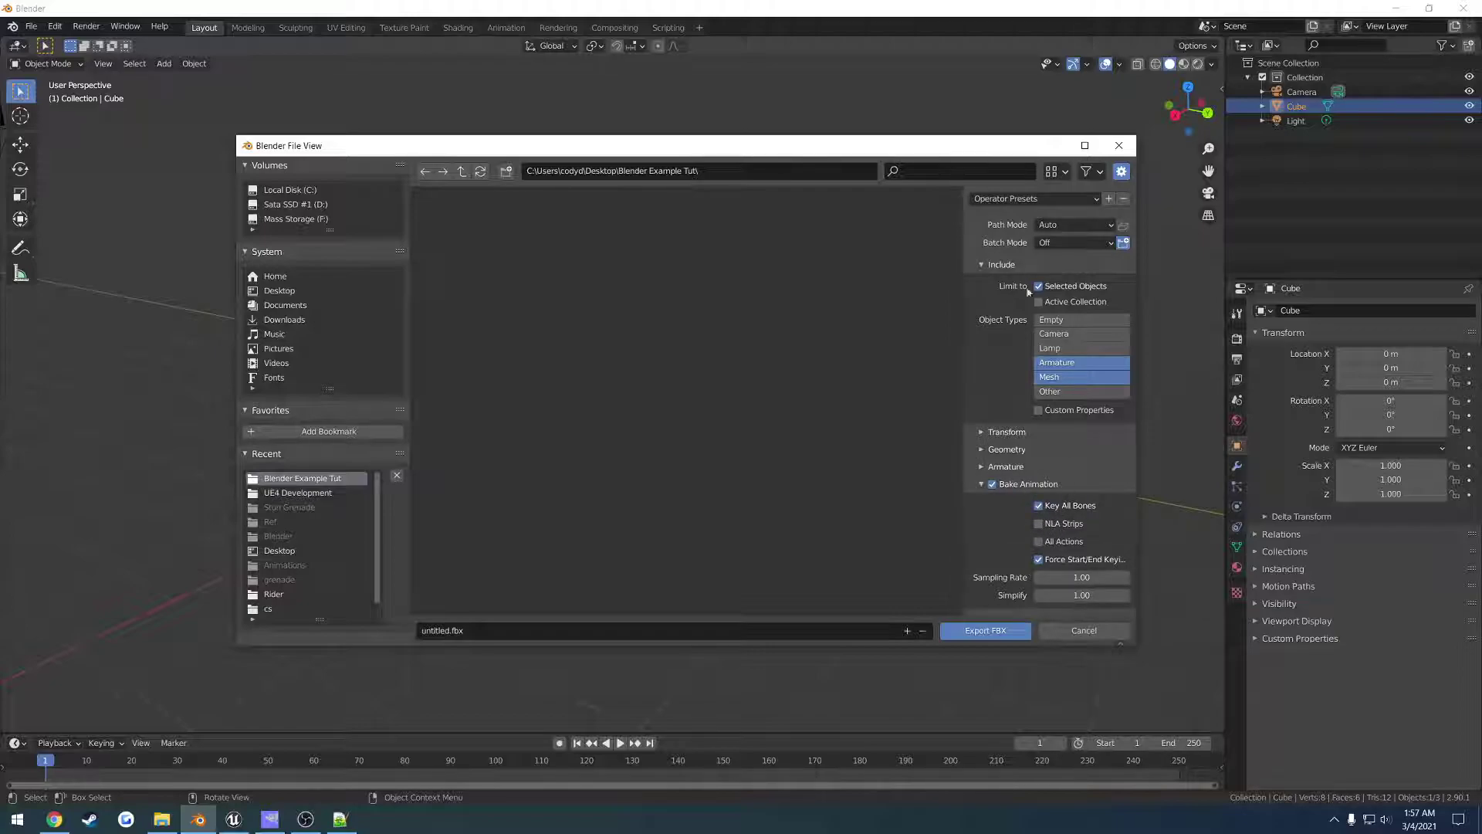
# Switch to Unreal Engine No Animation and back, ending on Unreal Engine Animation
pyautogui.click(1035, 198)
pyautogui.click(1026, 240)
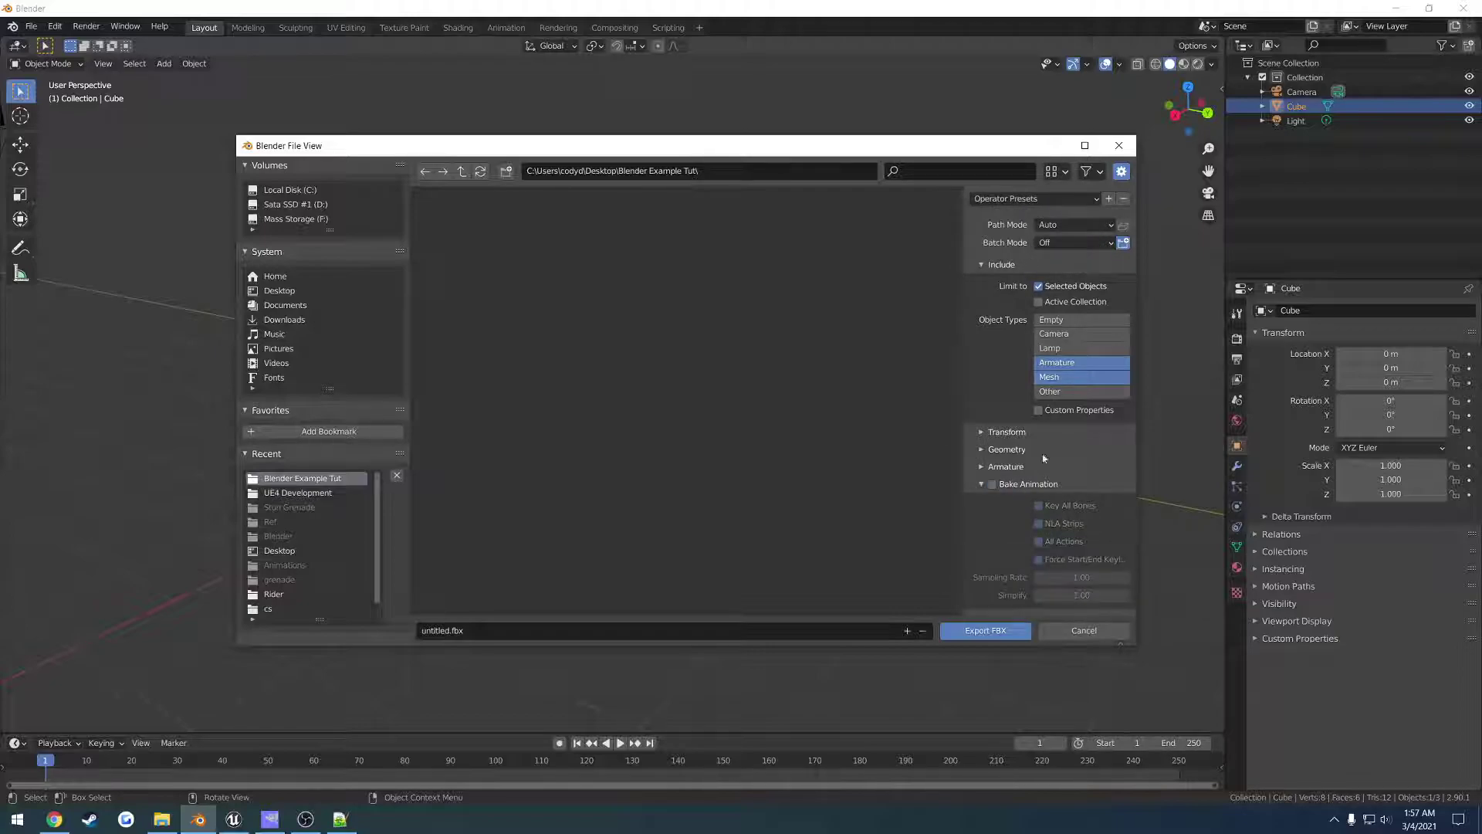
pyautogui.click(1020, 199)
pyautogui.click(1019, 237)
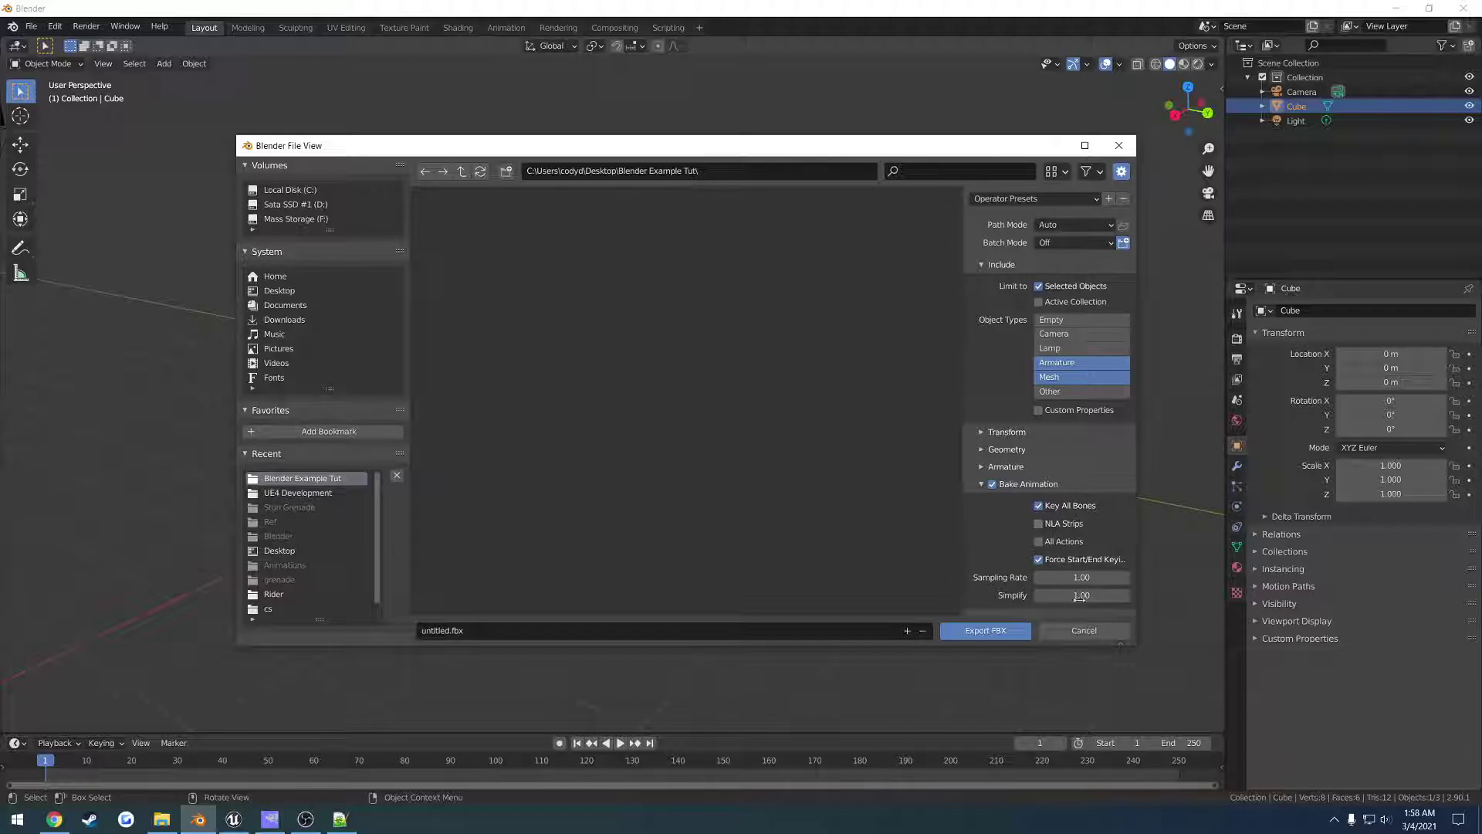
# Open the saved export presets list once more in the FBX export window
pyautogui.click(1058, 199)
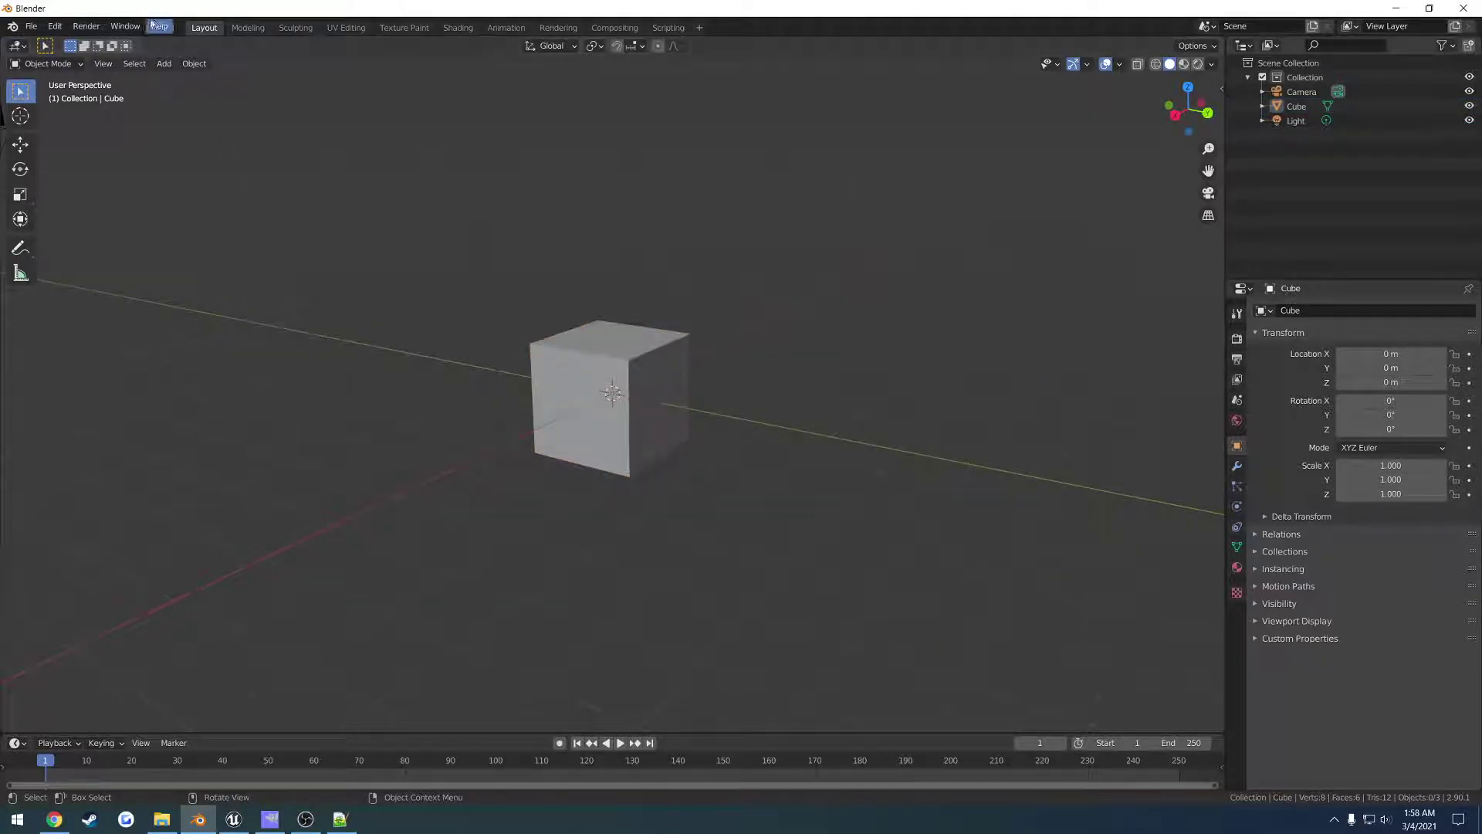
pyautogui.click(31, 27)
pyautogui.moveTo(85, 237)
pyautogui.click(195, 321)
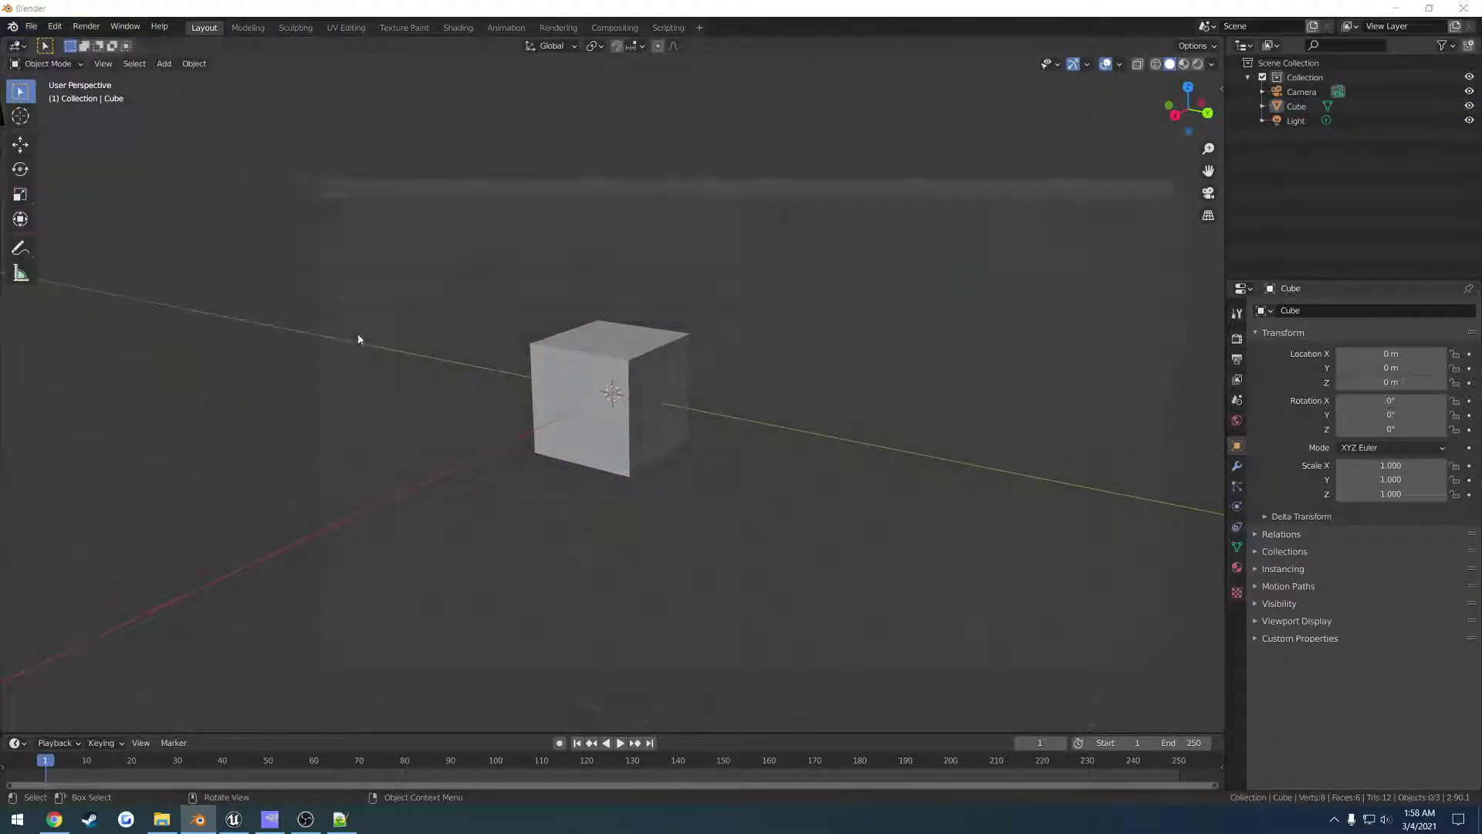
pyautogui.click(1109, 231)
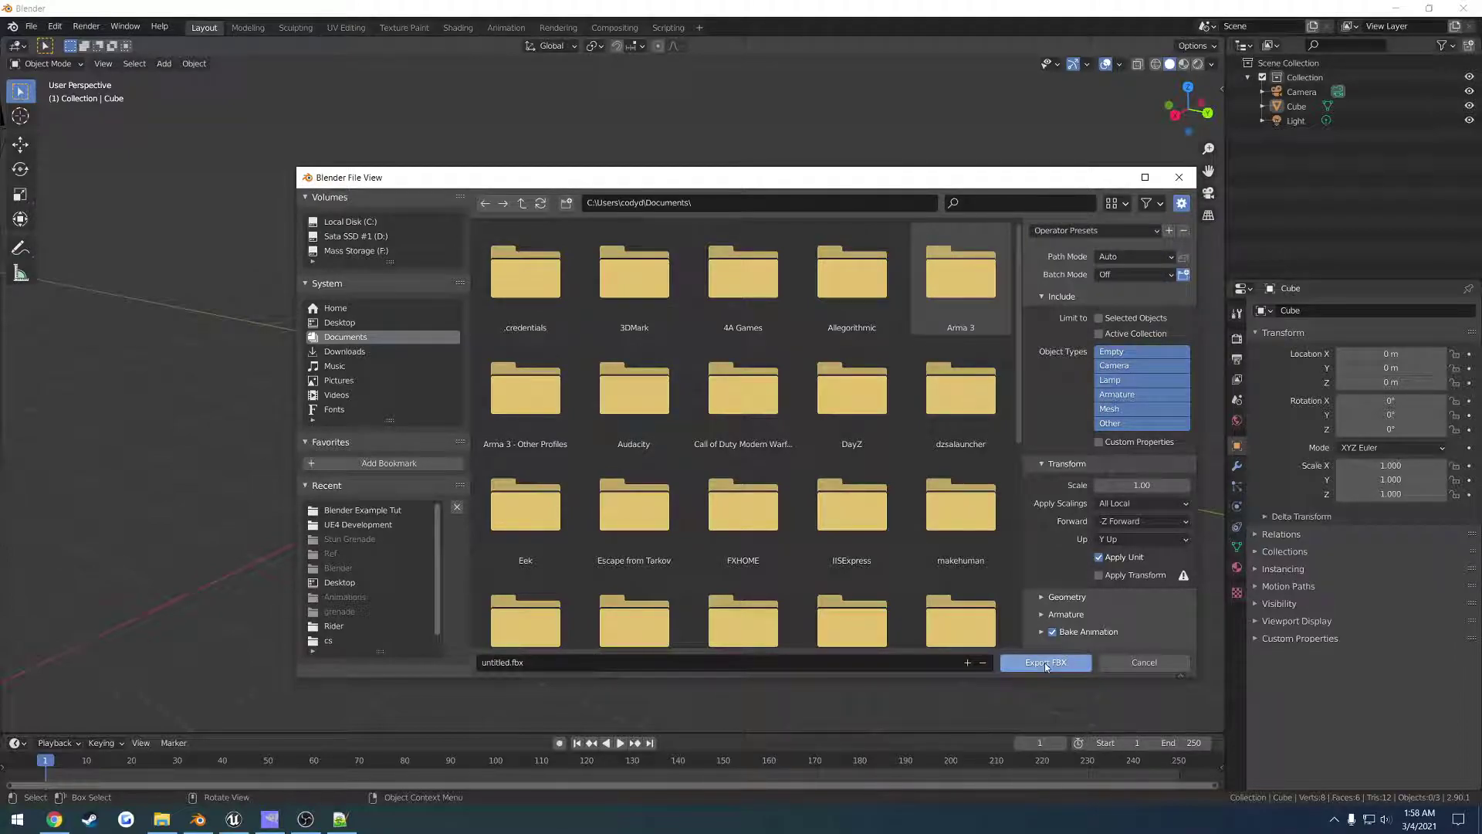
pyautogui.click(1145, 665)
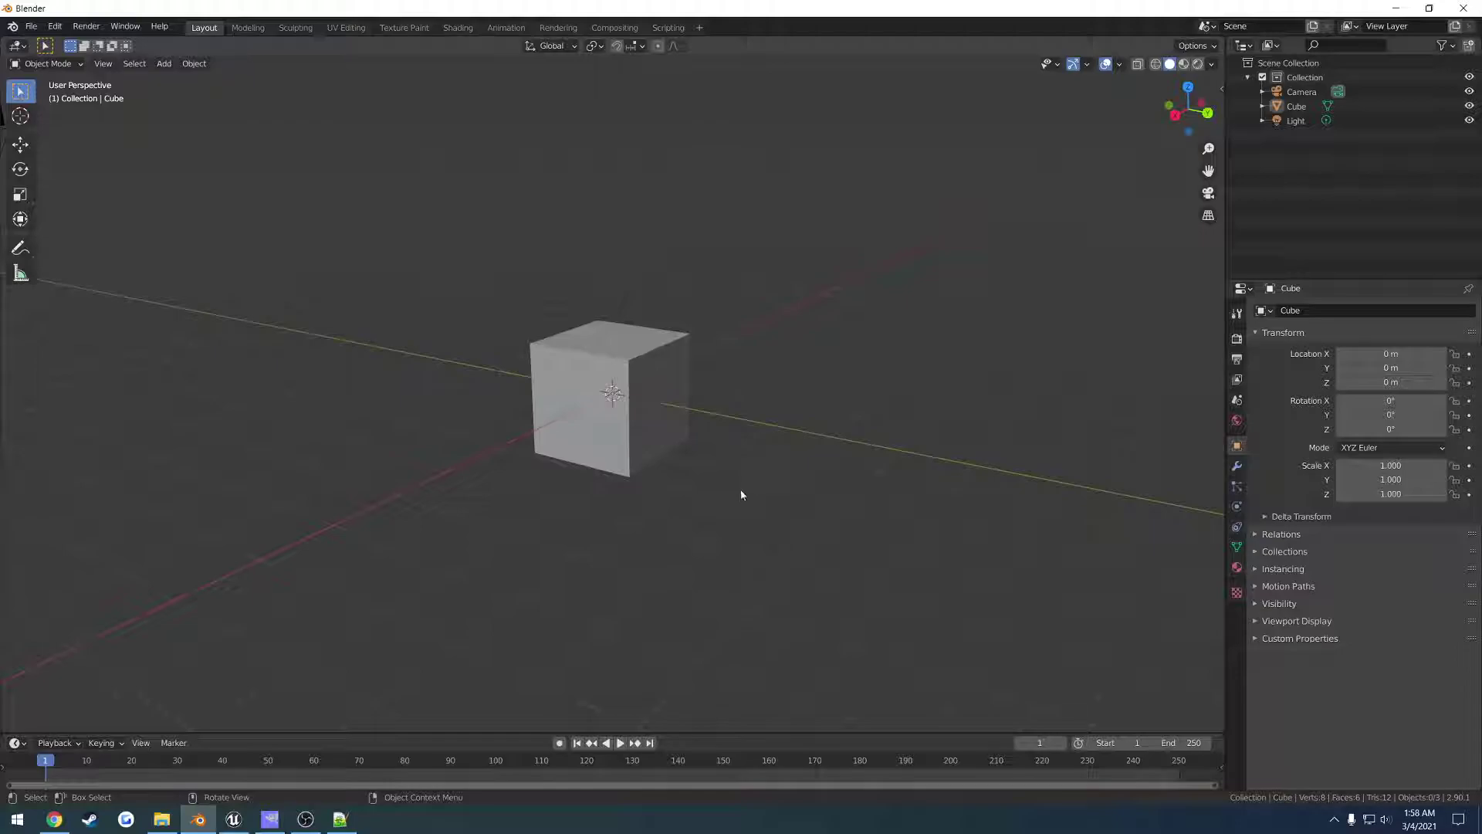
# Orbit the 3D viewport around the default cube at the origin
pyautogui.moveTo(741, 497); pyautogui.dragTo(694, 519, button='middle')
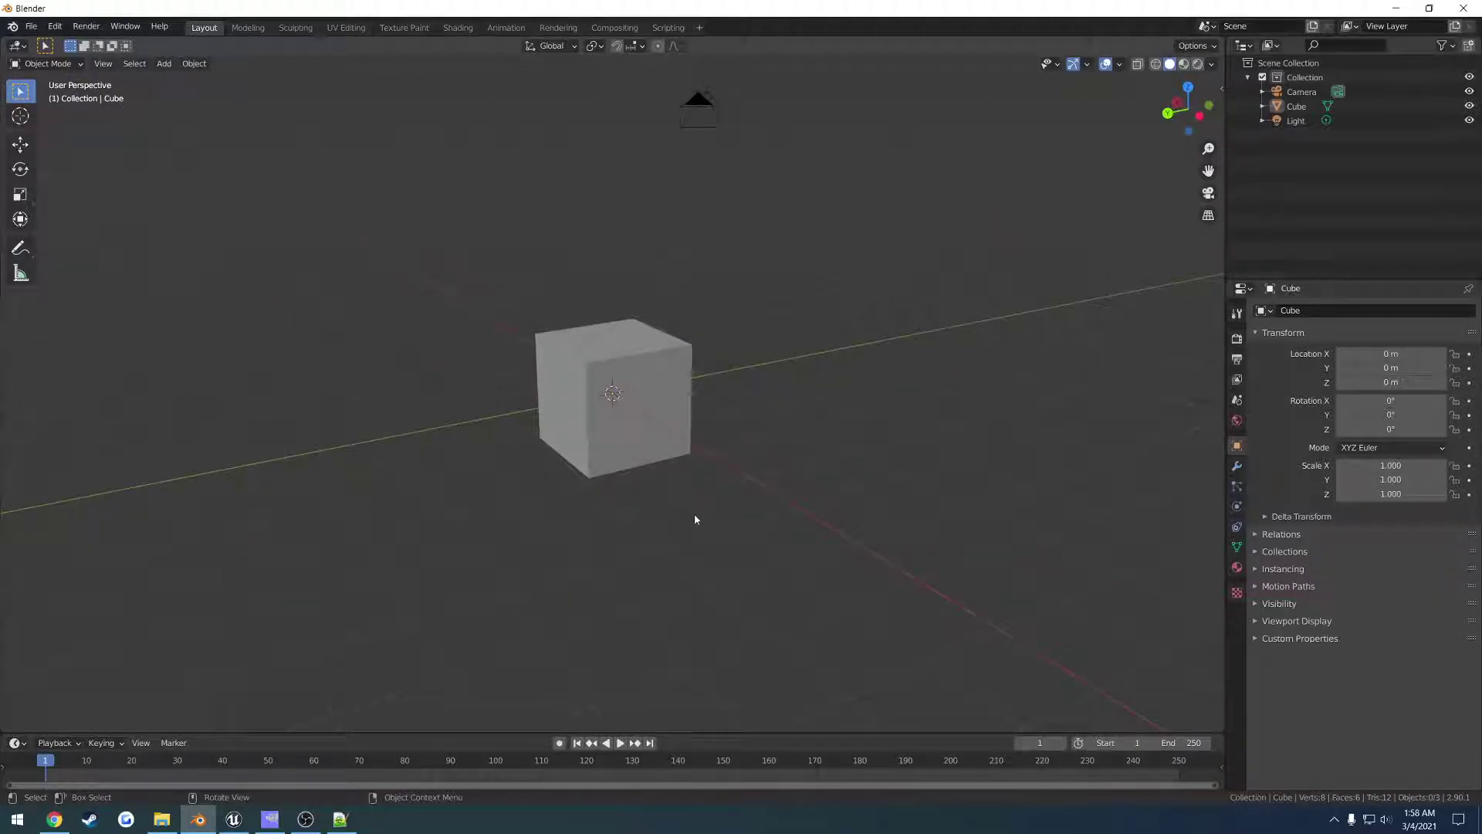